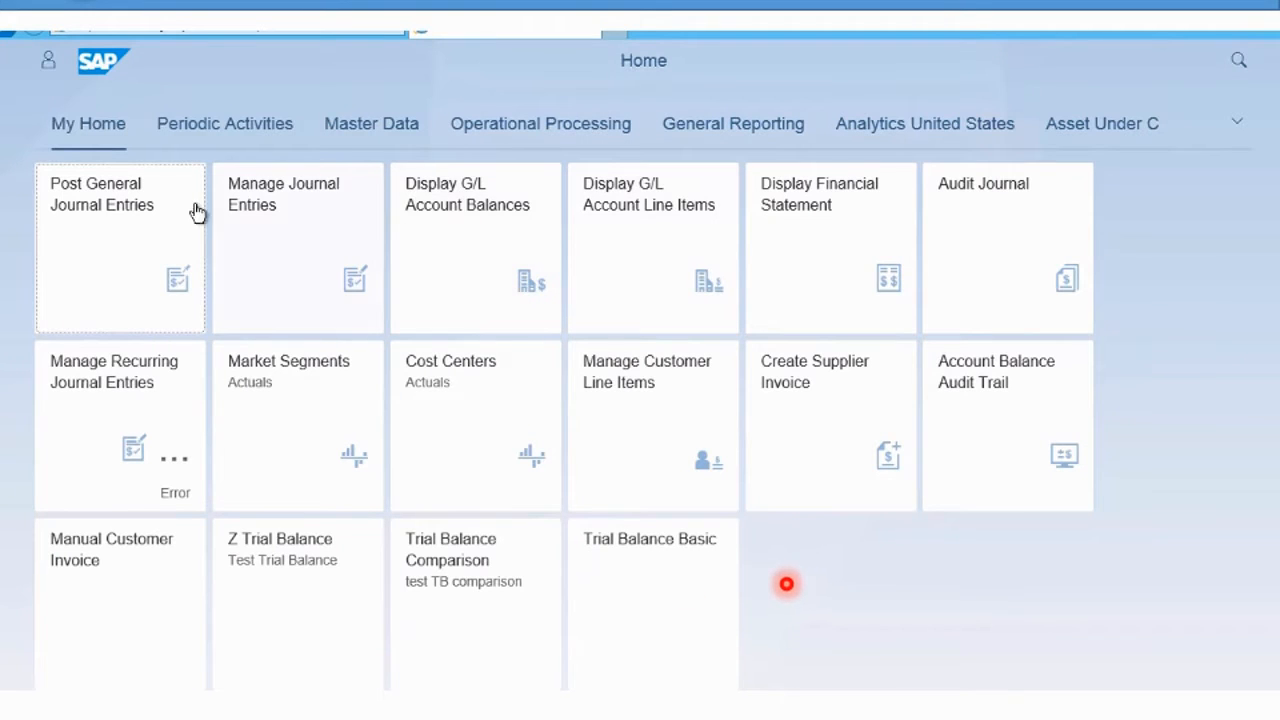
Open Post General Journal Entries and set the journal entry date to 12/10/2017
left_click(100, 268)
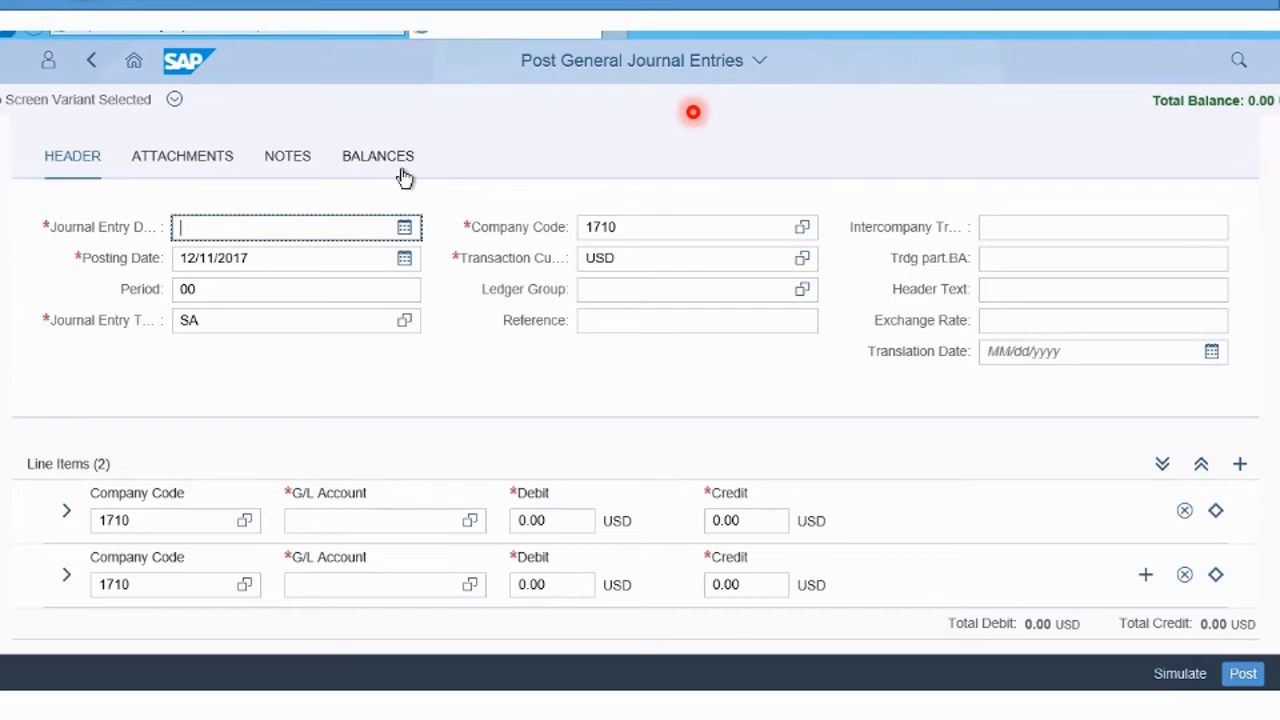
left_click(404, 229)
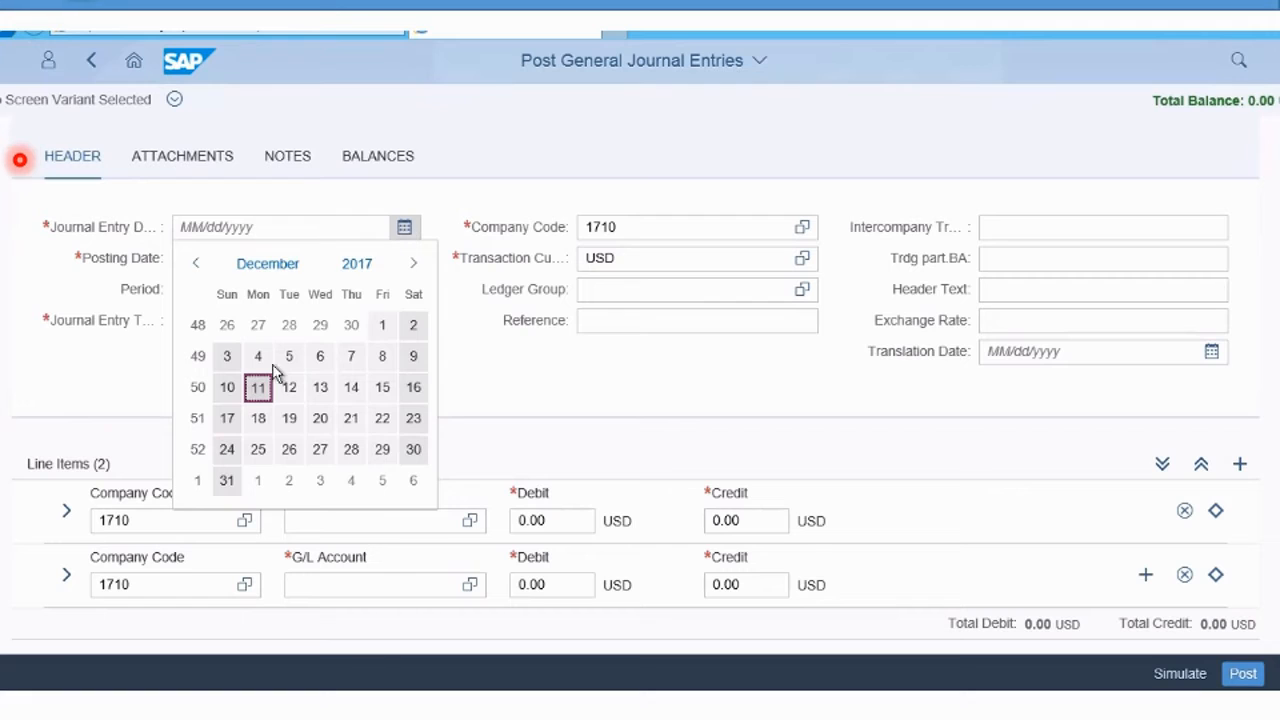
left_click(228, 389)
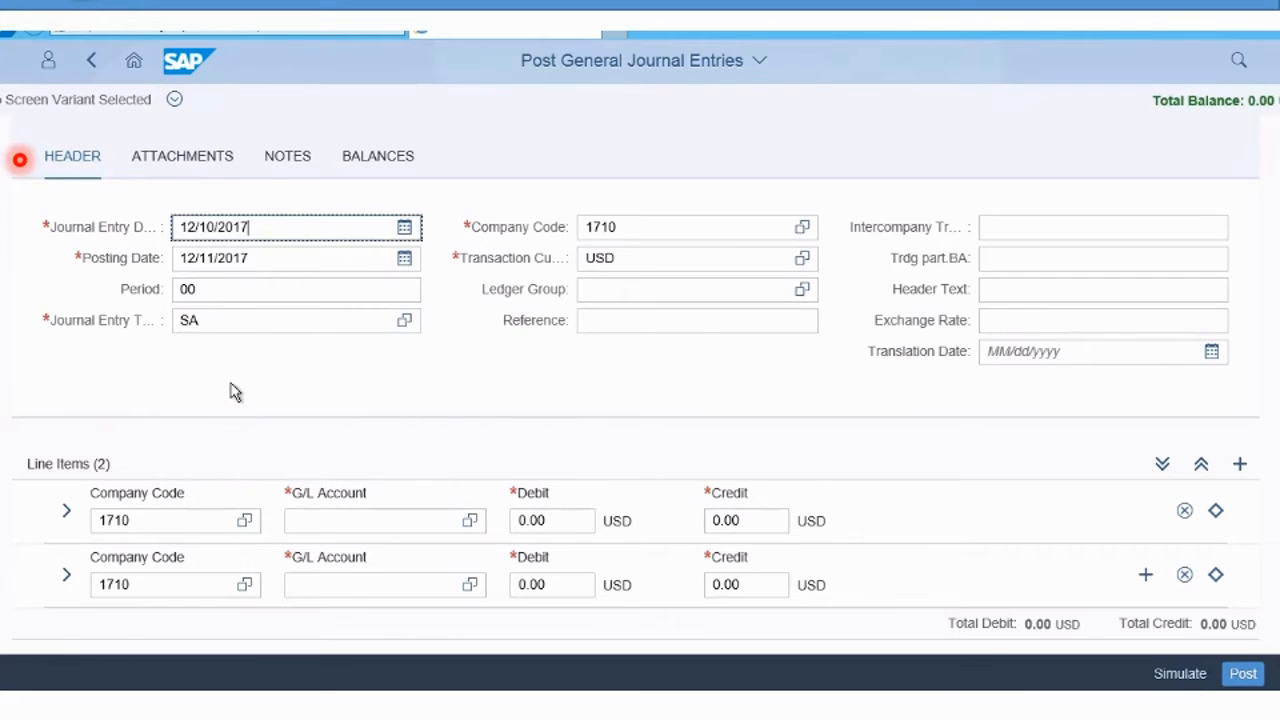
left_click(234, 322)
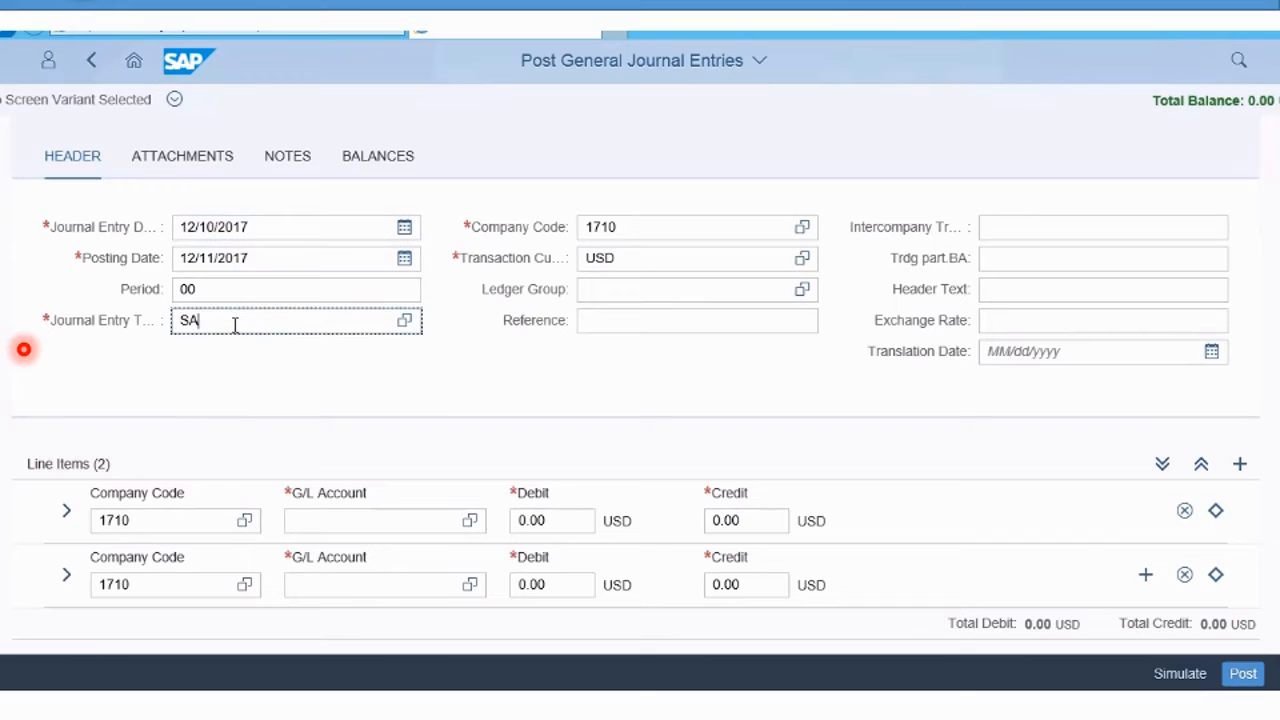
left_click(620, 228)
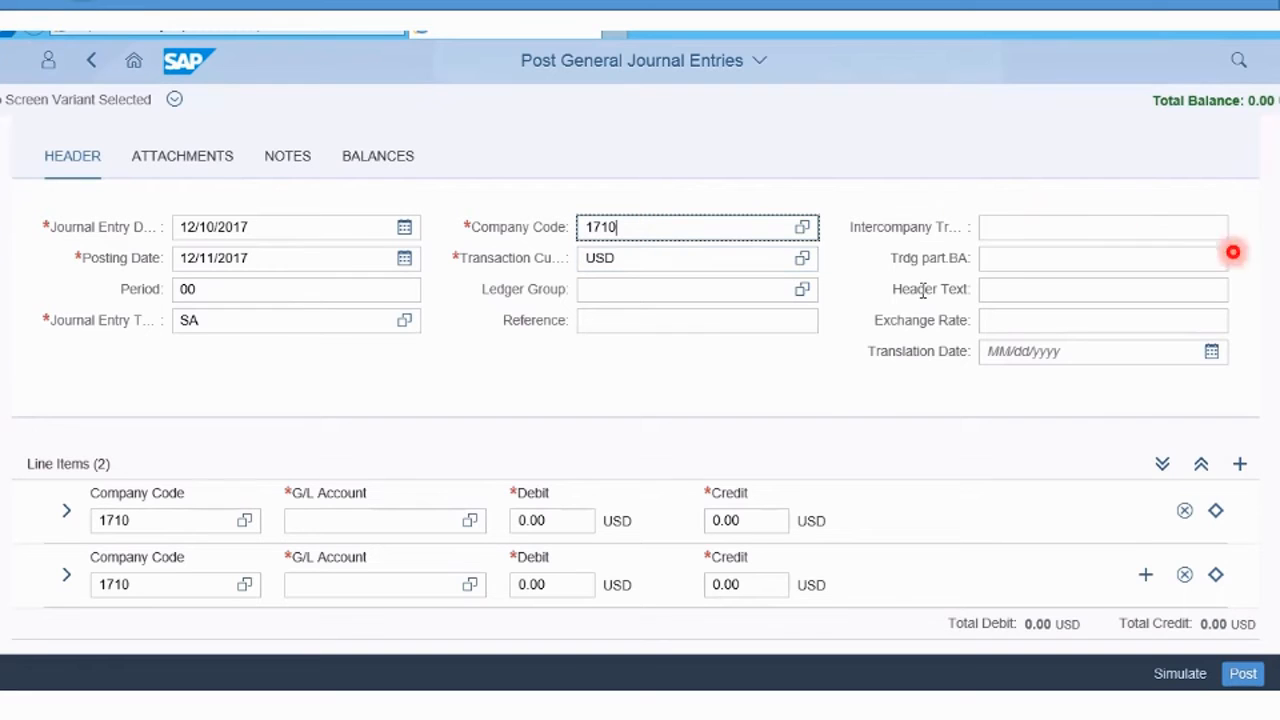
Enter the header text "Basic Journal" and the reference "prepaid expense1" for the journal entry
left_click(1008, 288)
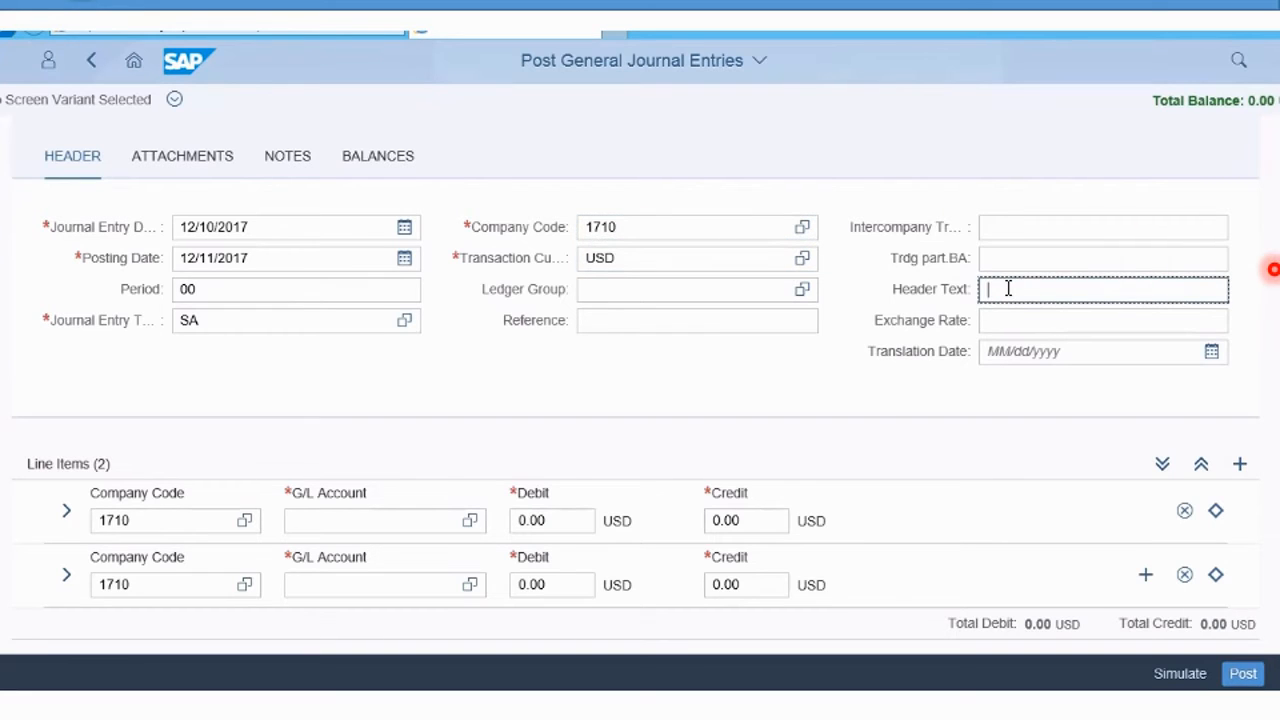
type("Basic Journal")
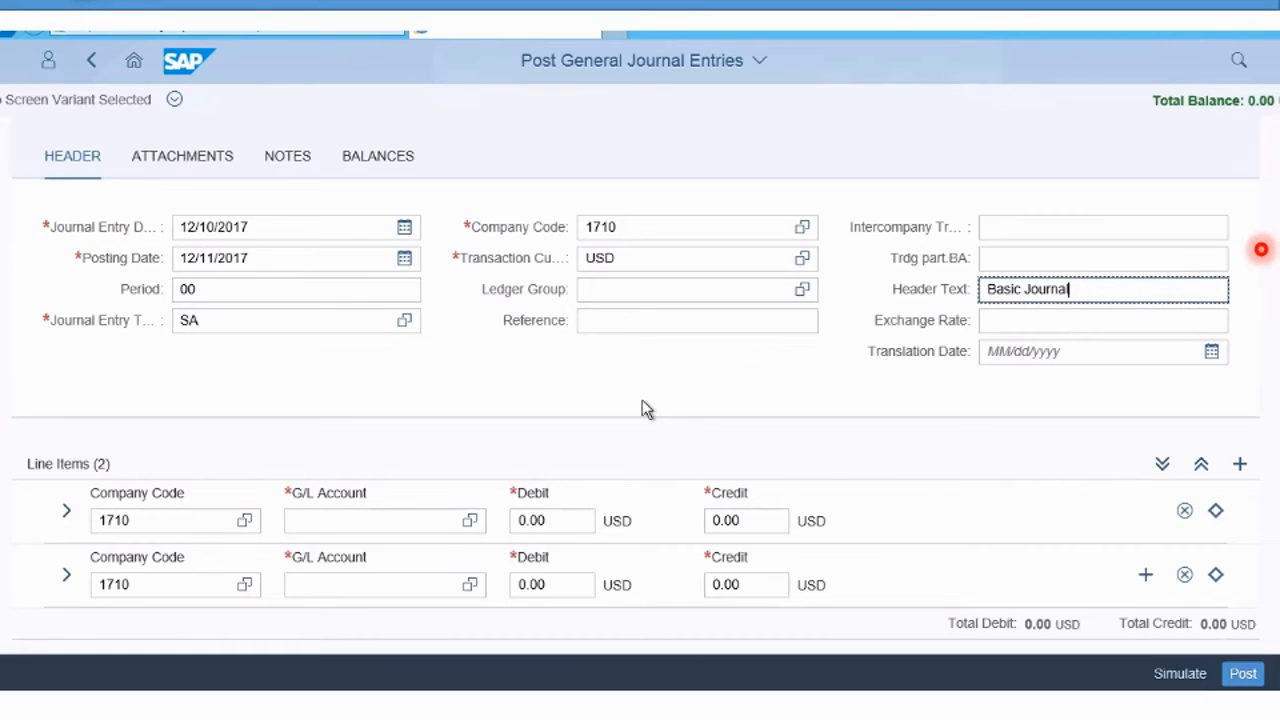
left_click(598, 323)
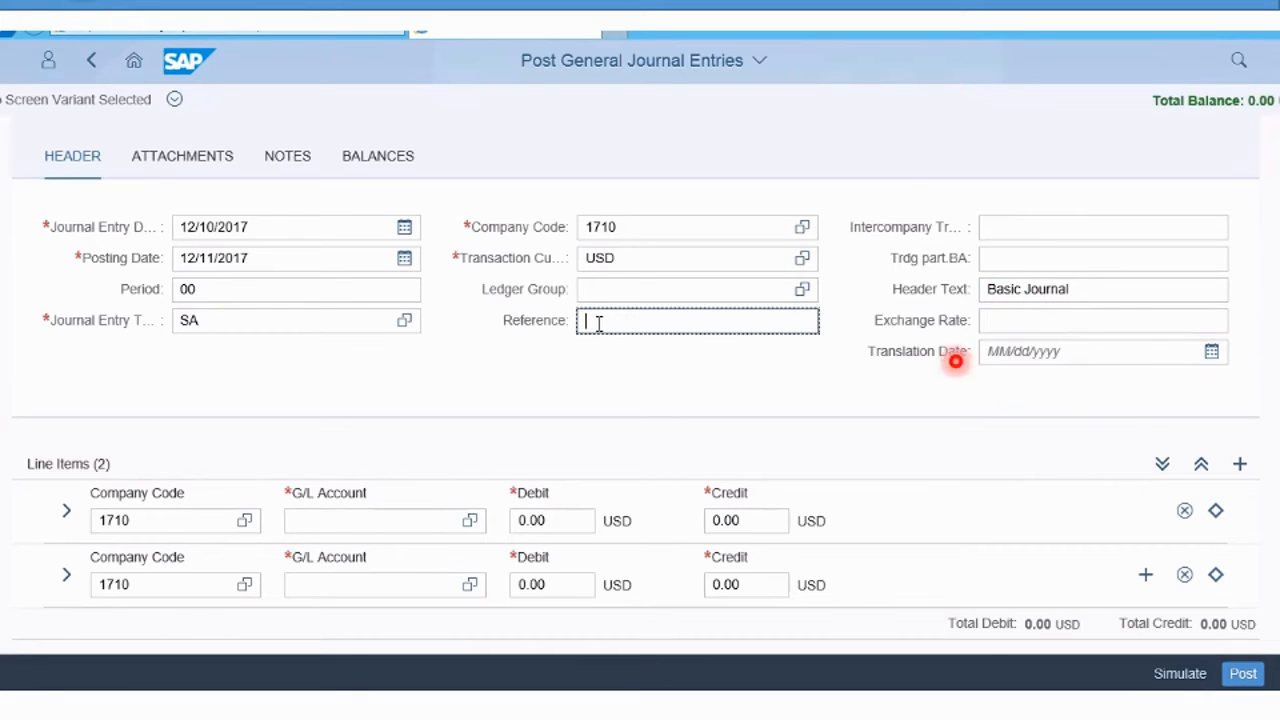
type("prepaid expense1")
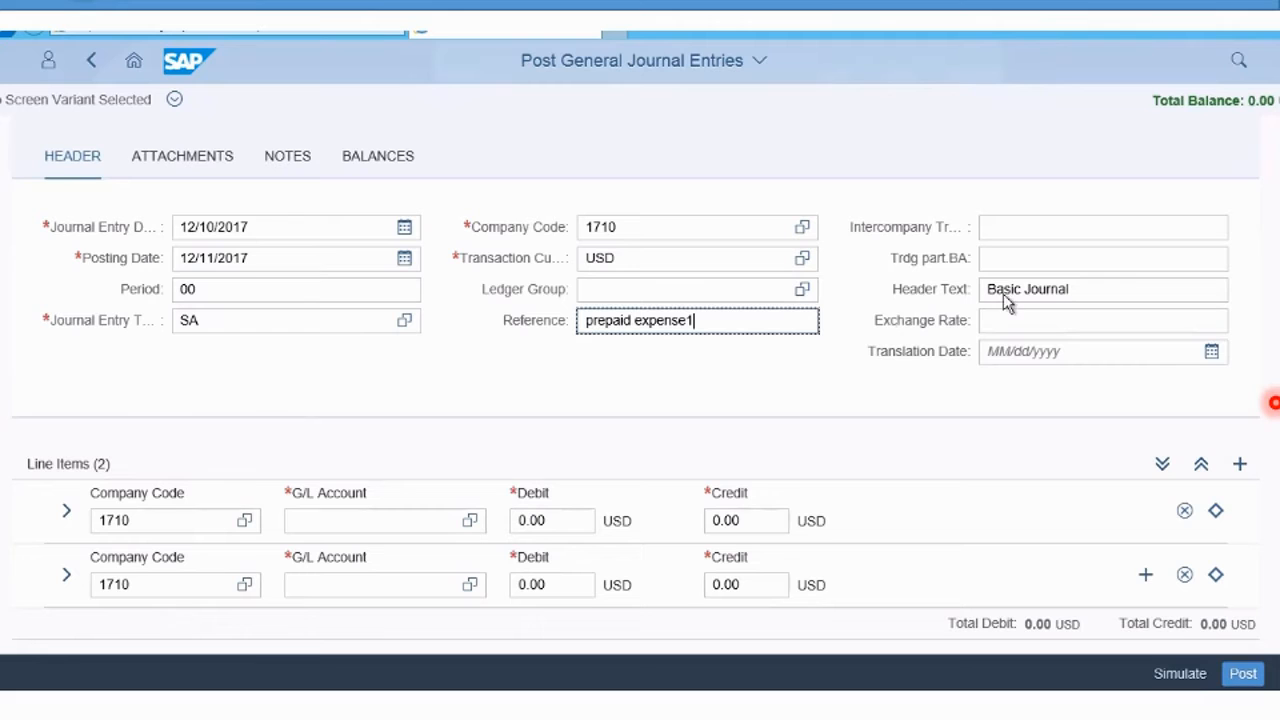
left_click(1274, 403)
Assign the Marketing Expenses G/L account to the first line item with a debit of 2500 USD
scroll(1274, 403, "down", 1)
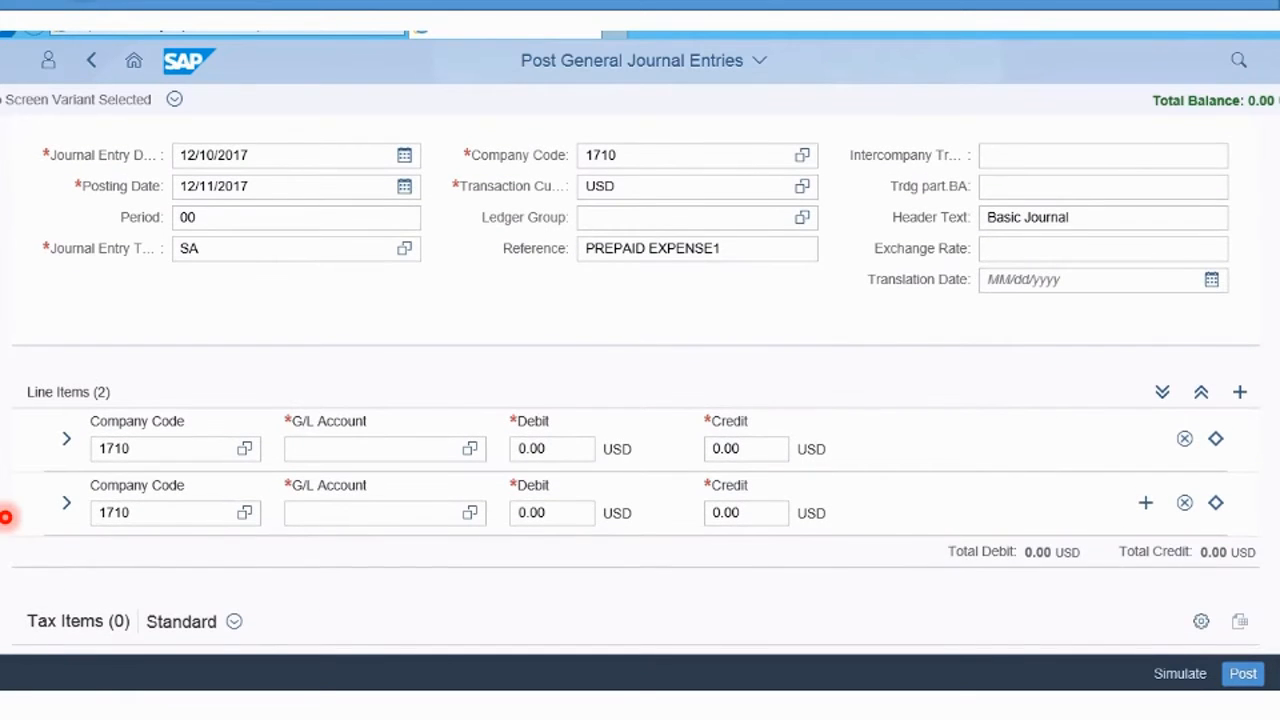
left_click(326, 457)
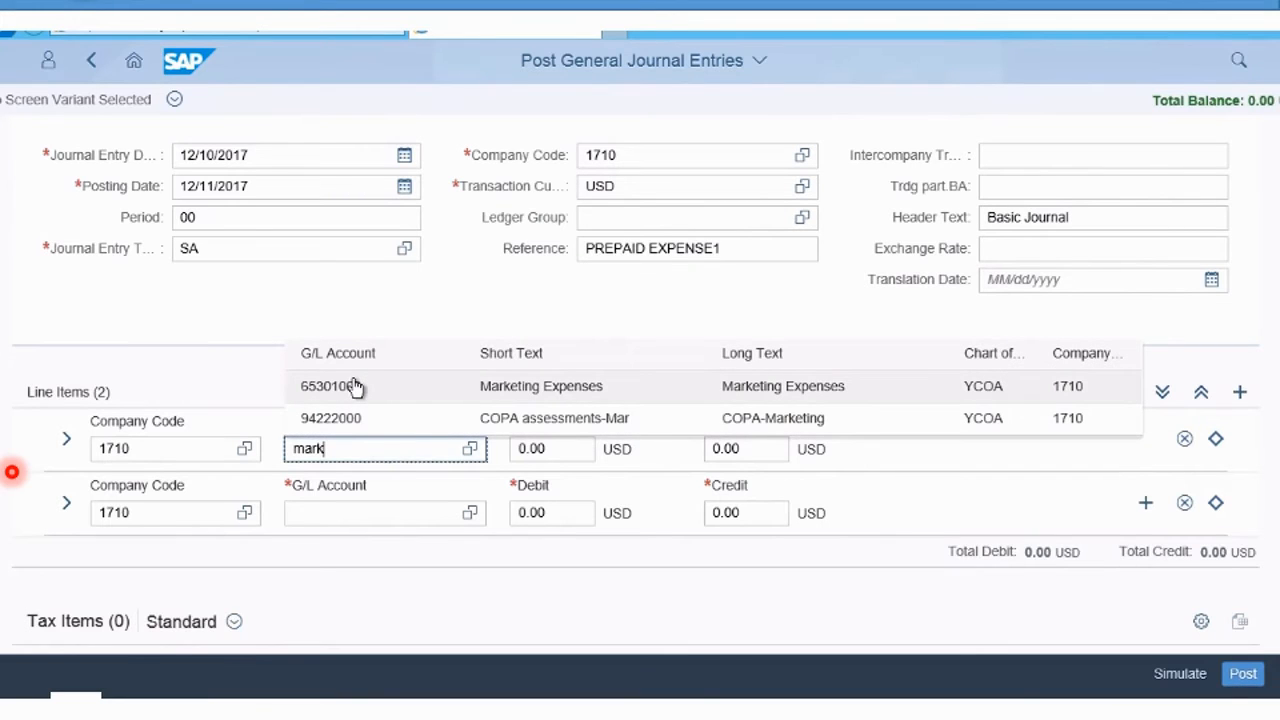
left_click(355, 387)
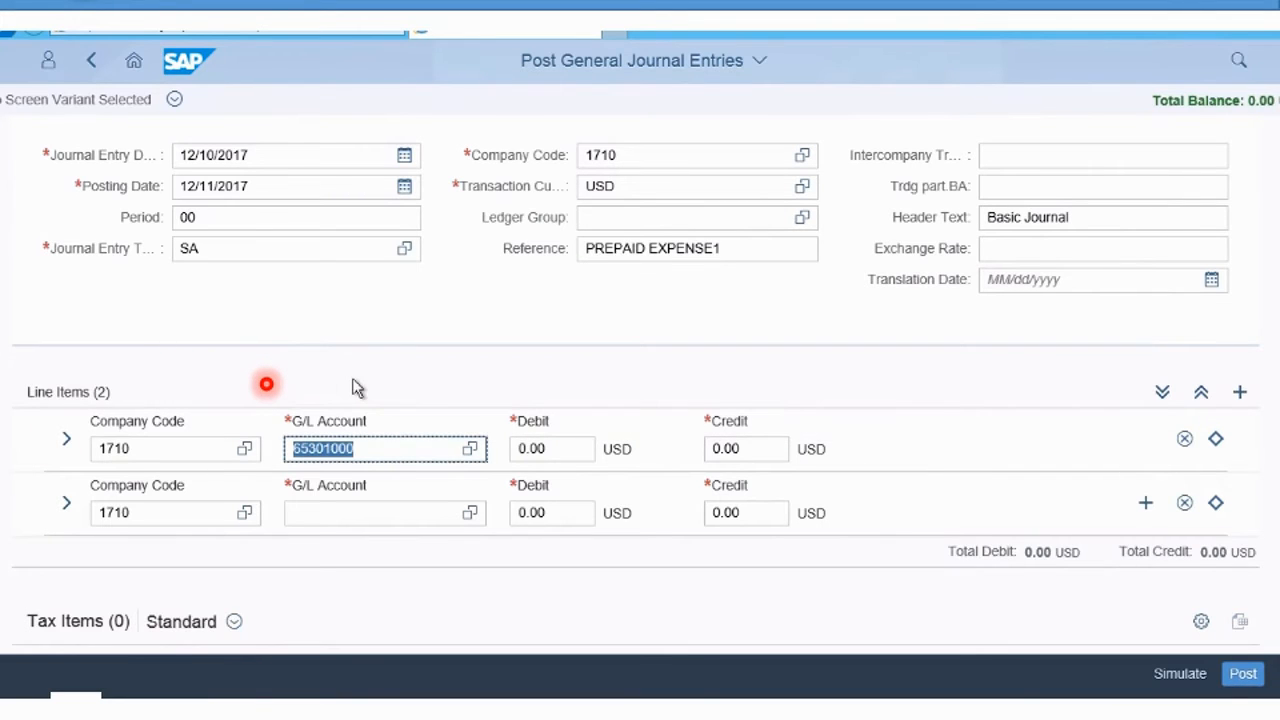
left_click(568, 450)
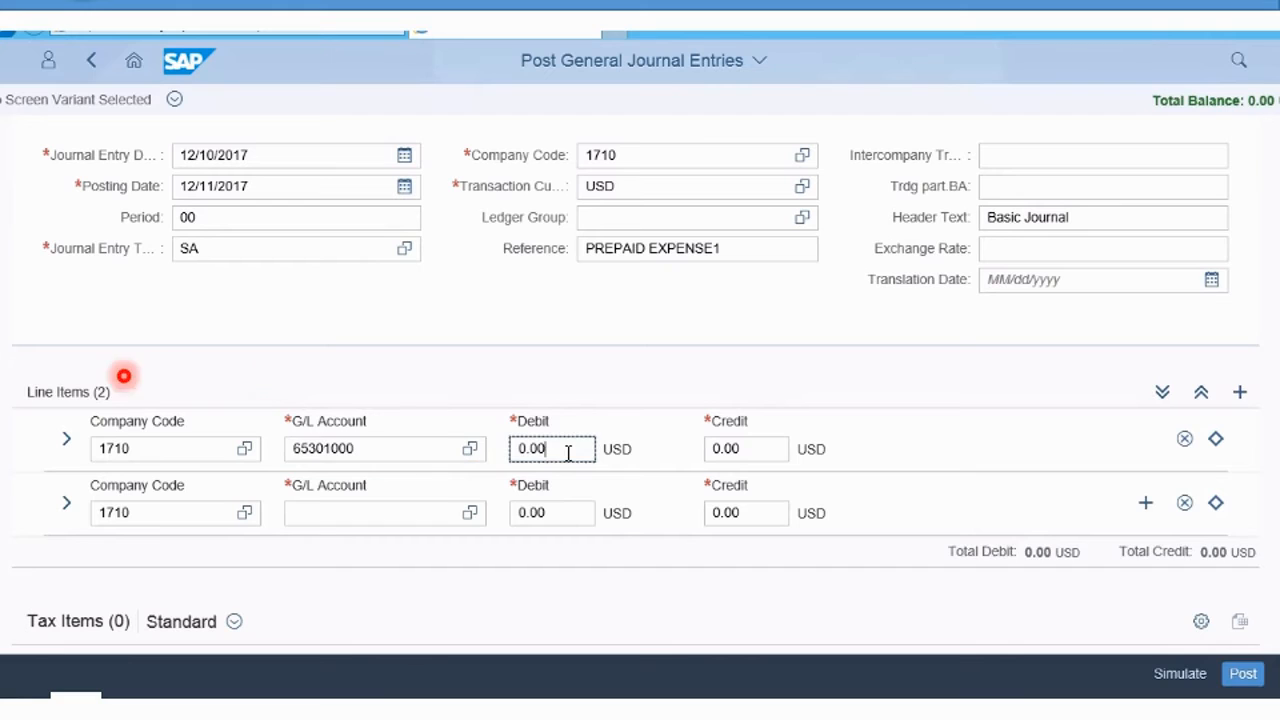
left_click_drag(568, 452, 508, 457)
type("25")
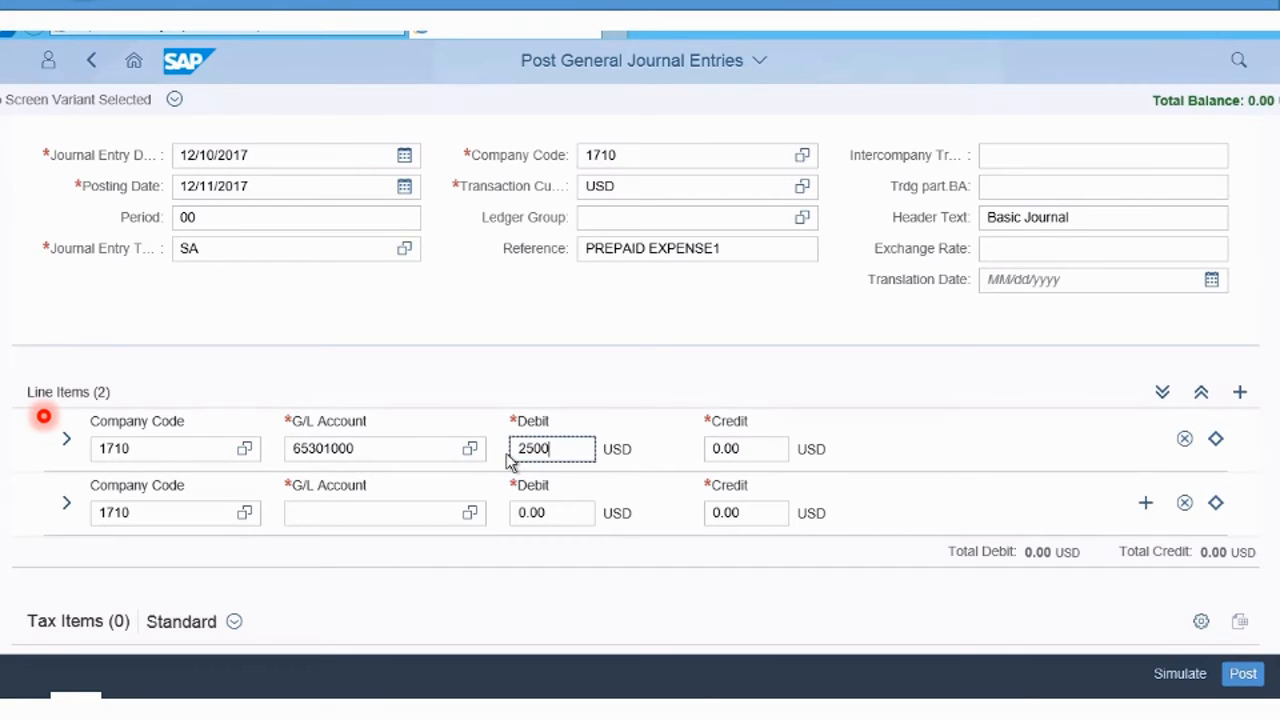
Assign the Prepaid Expenses G/L account to the second line item with a credit of 2500 USD
left_click(321, 511)
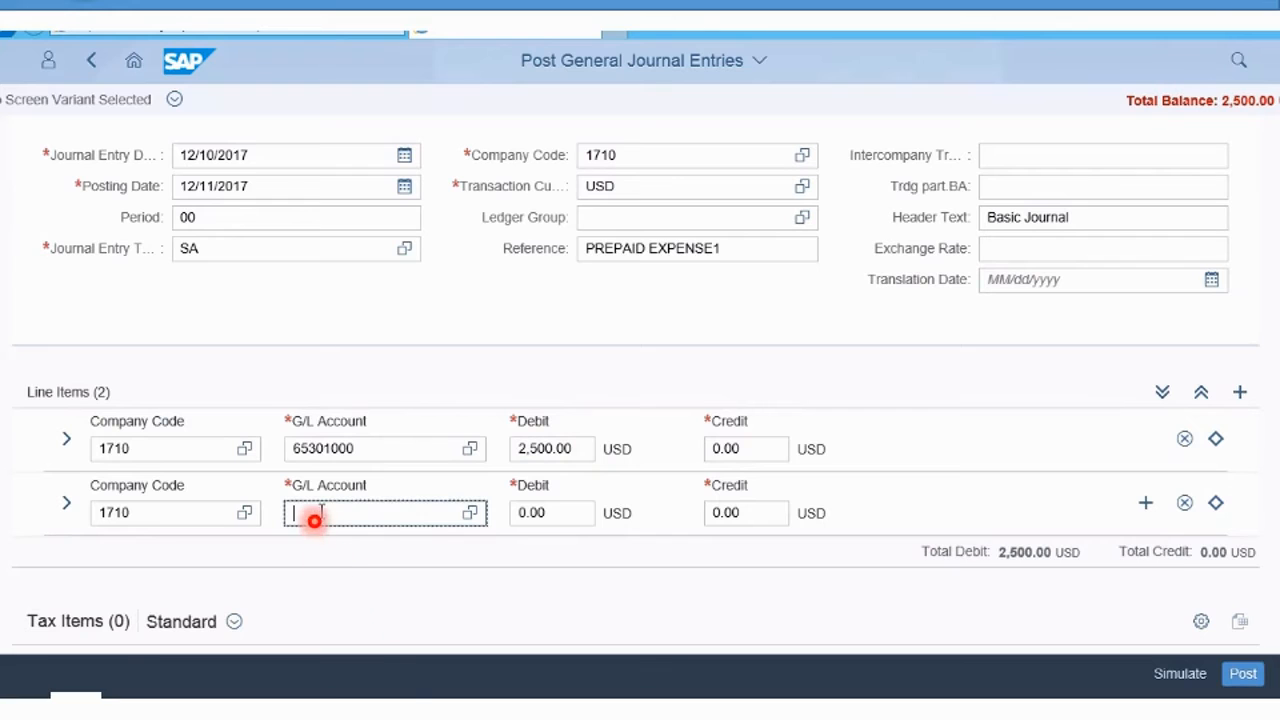
type("pre")
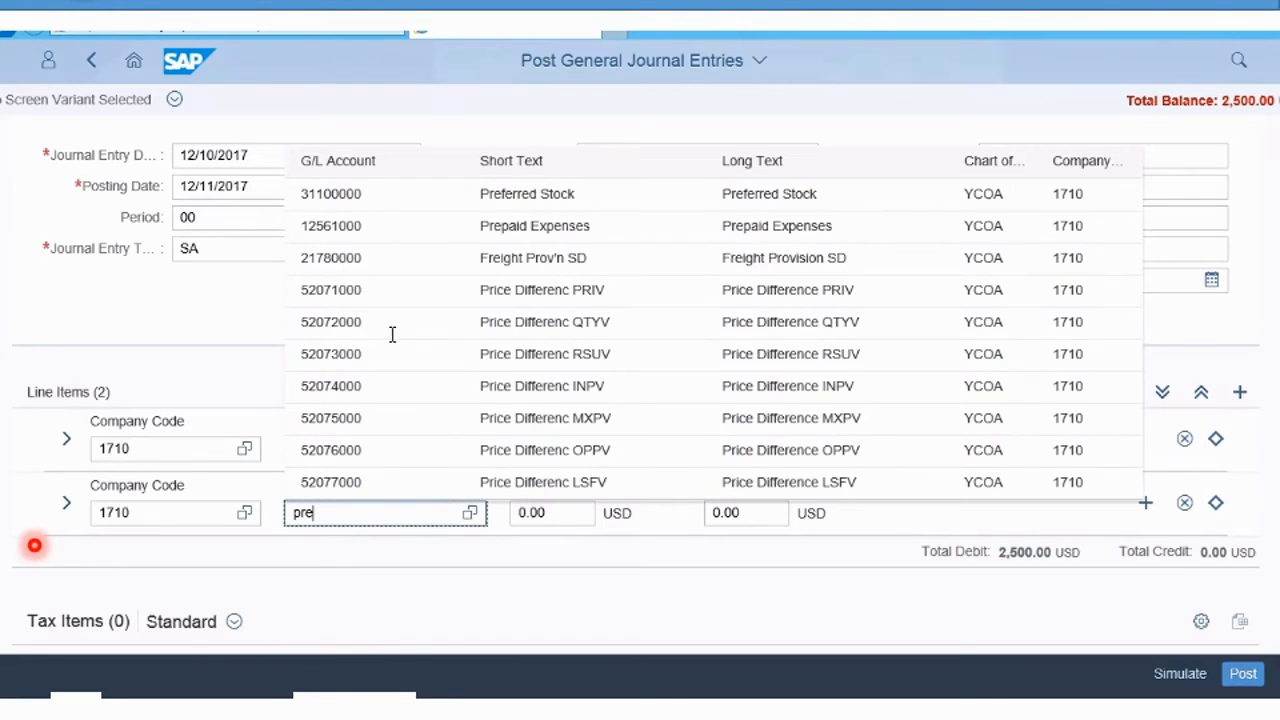
left_click(513, 229)
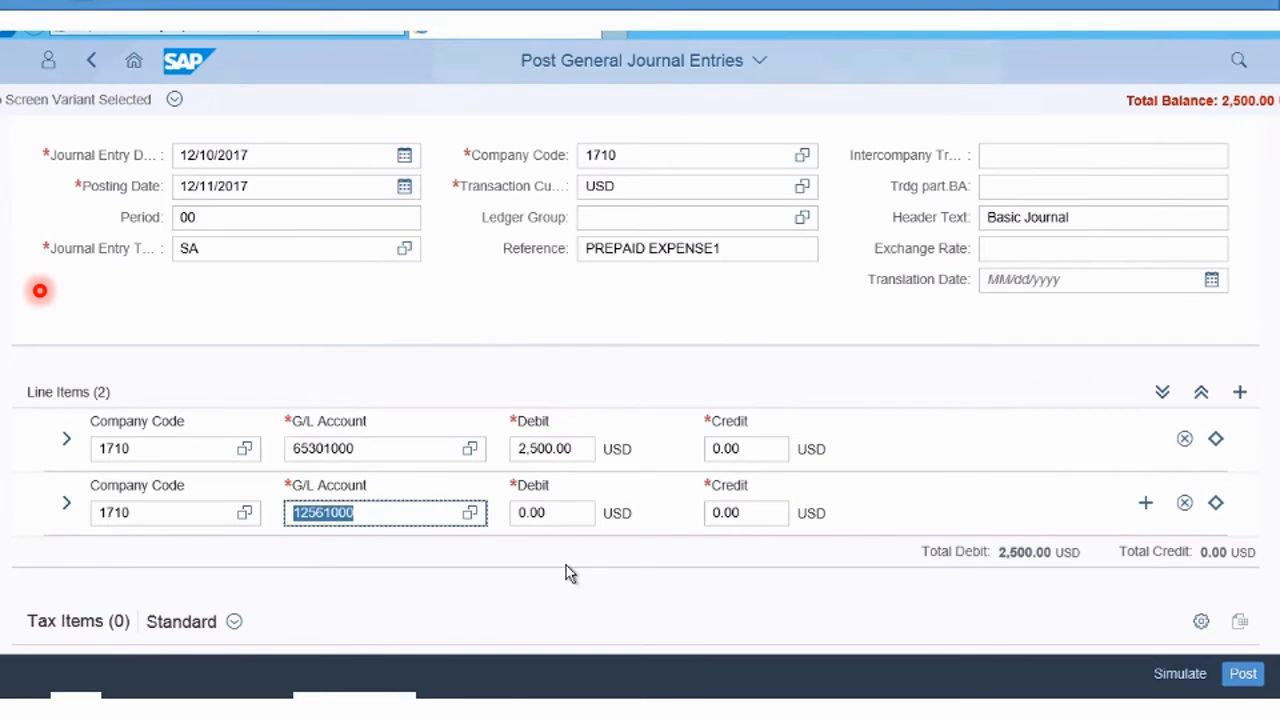
left_click_drag(756, 516, 706, 524)
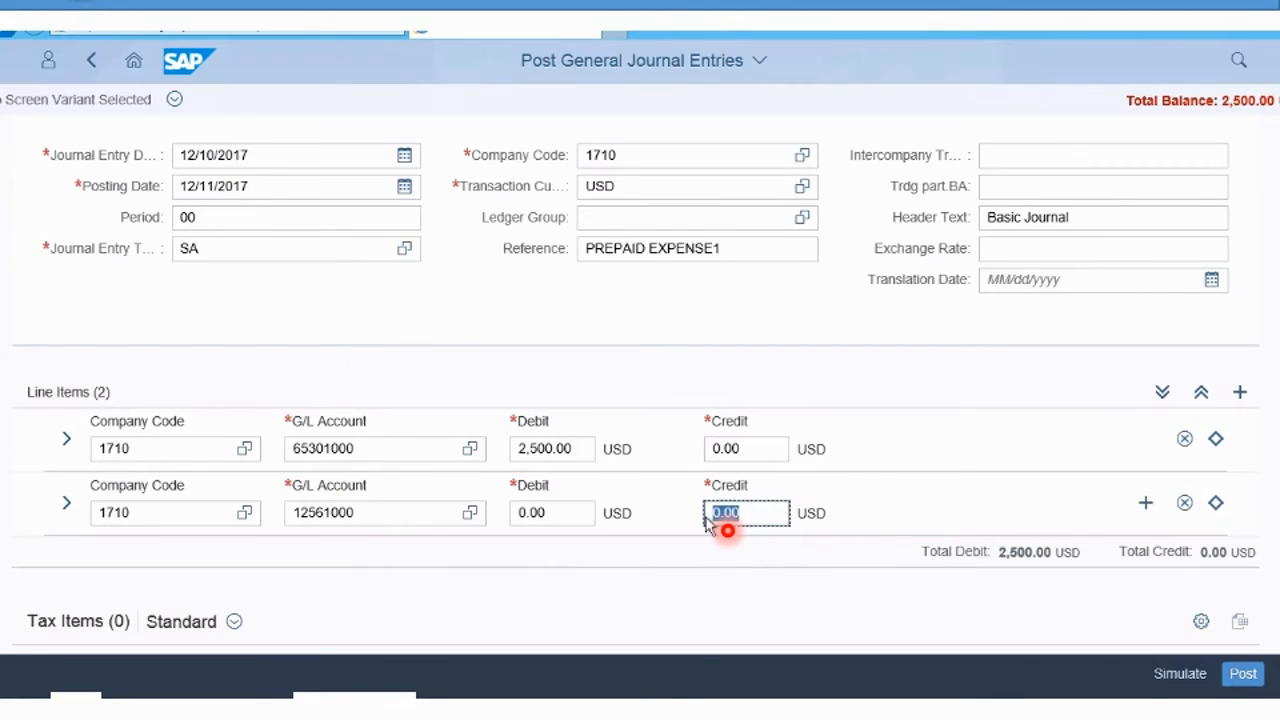
type("25")
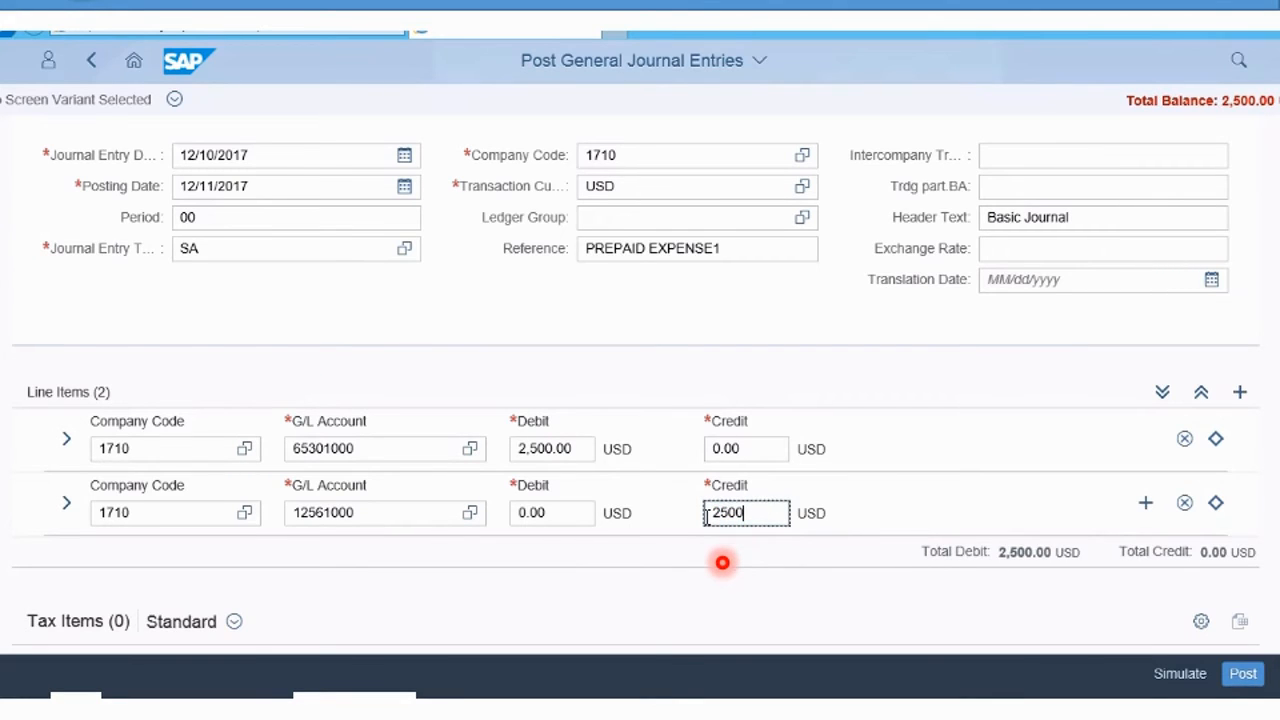
key("Return")
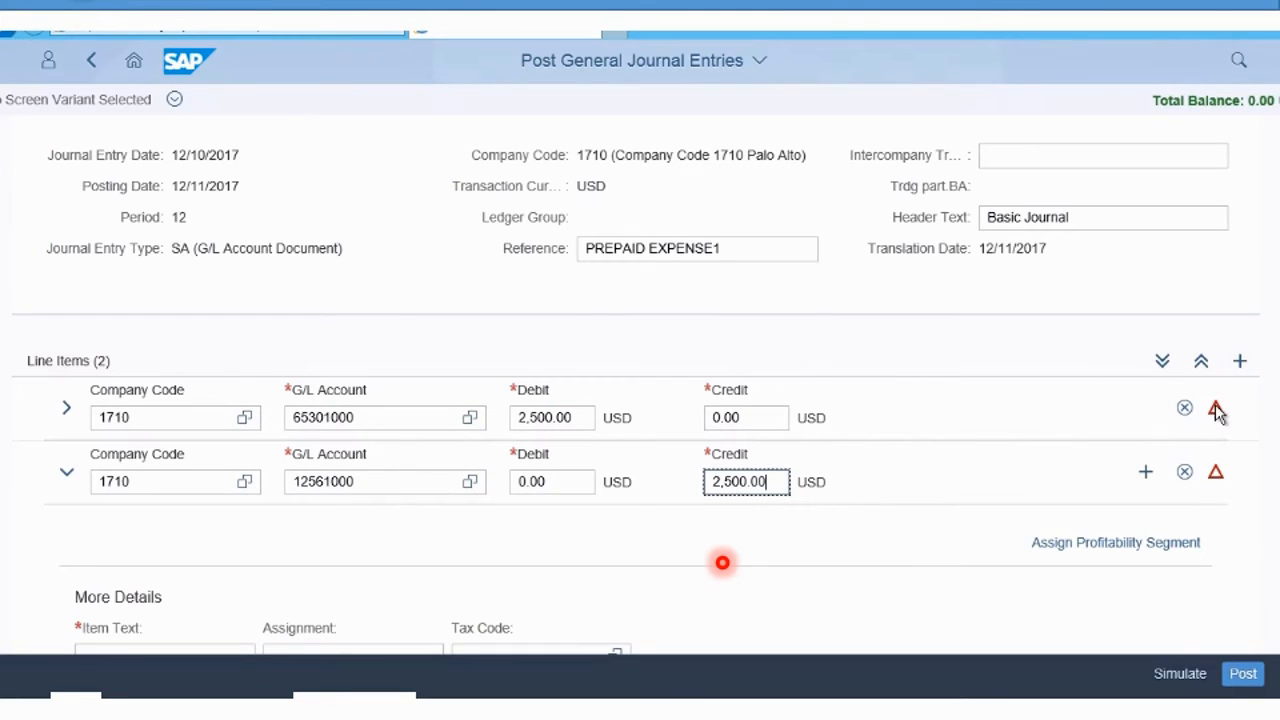
Collapse the second line item and set the tax code to I0 (A/P sales tax, 0%) in the first line item's details
mouse_move(1215, 408)
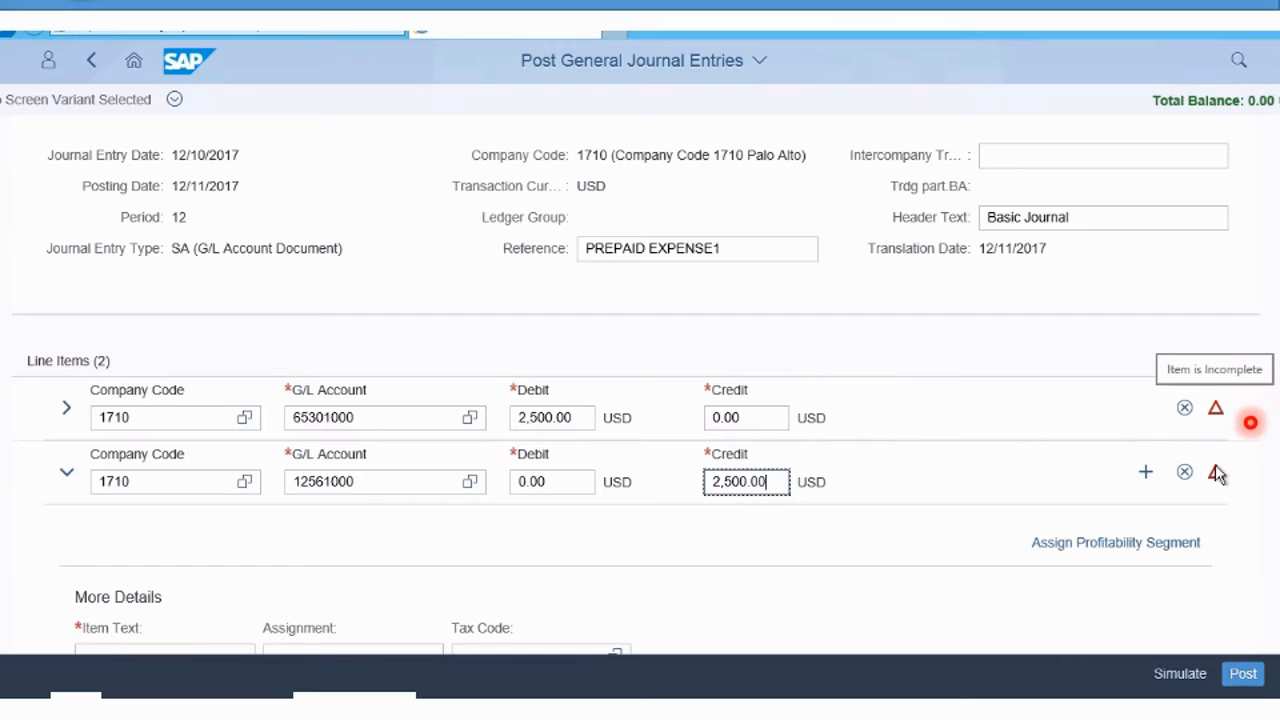
mouse_move(1215, 474)
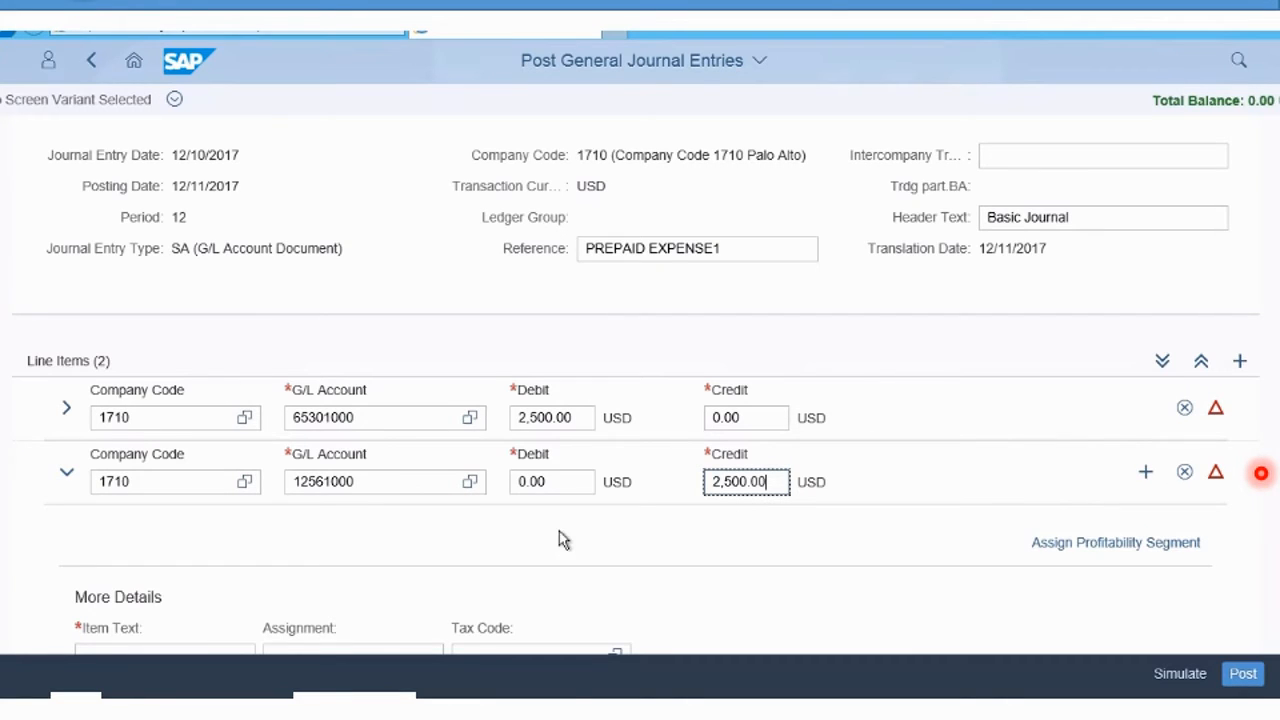
left_click(66, 476)
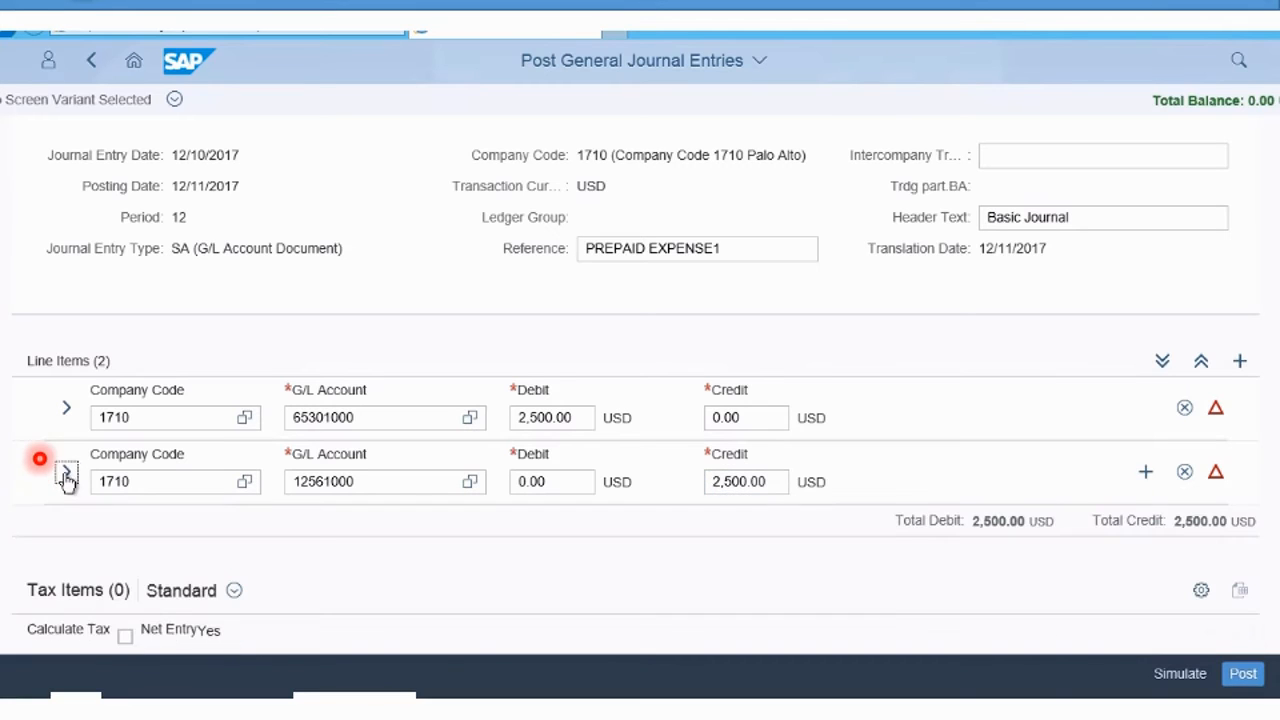
left_click(67, 413)
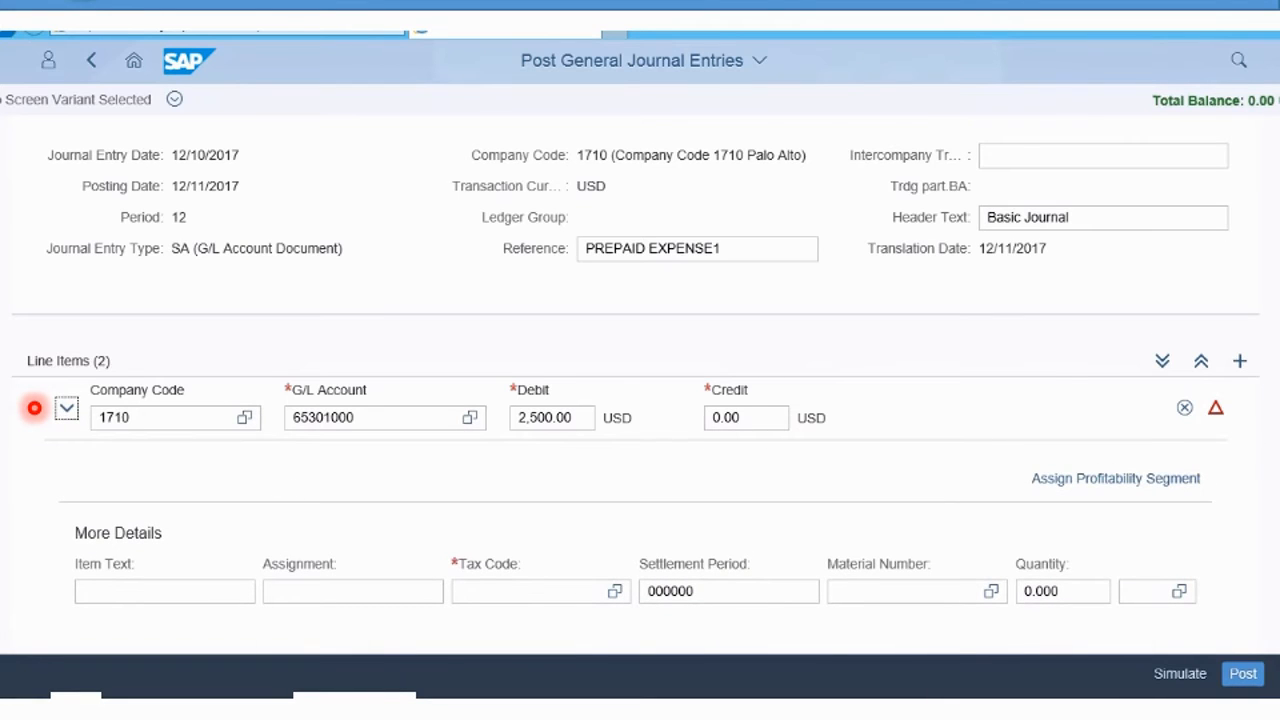
scroll(10, 472, "down", 3)
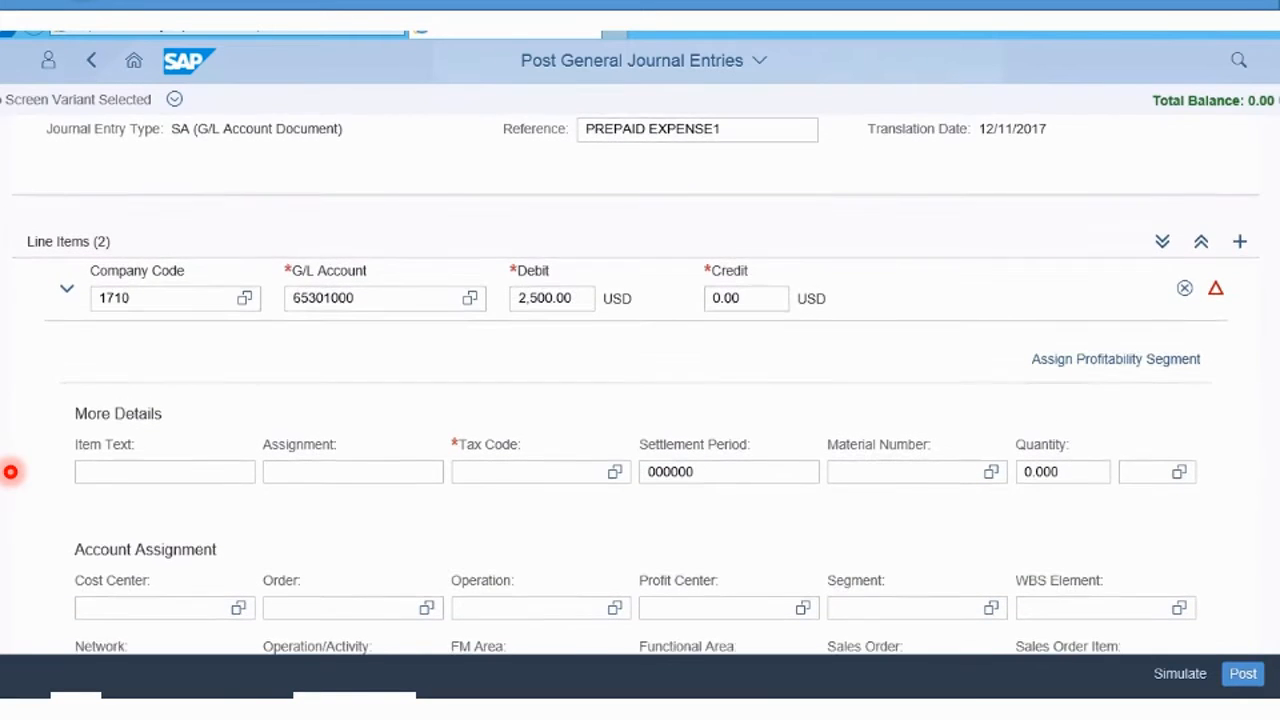
scroll(10, 472, "down", 1)
left_click(500, 455)
type("I")
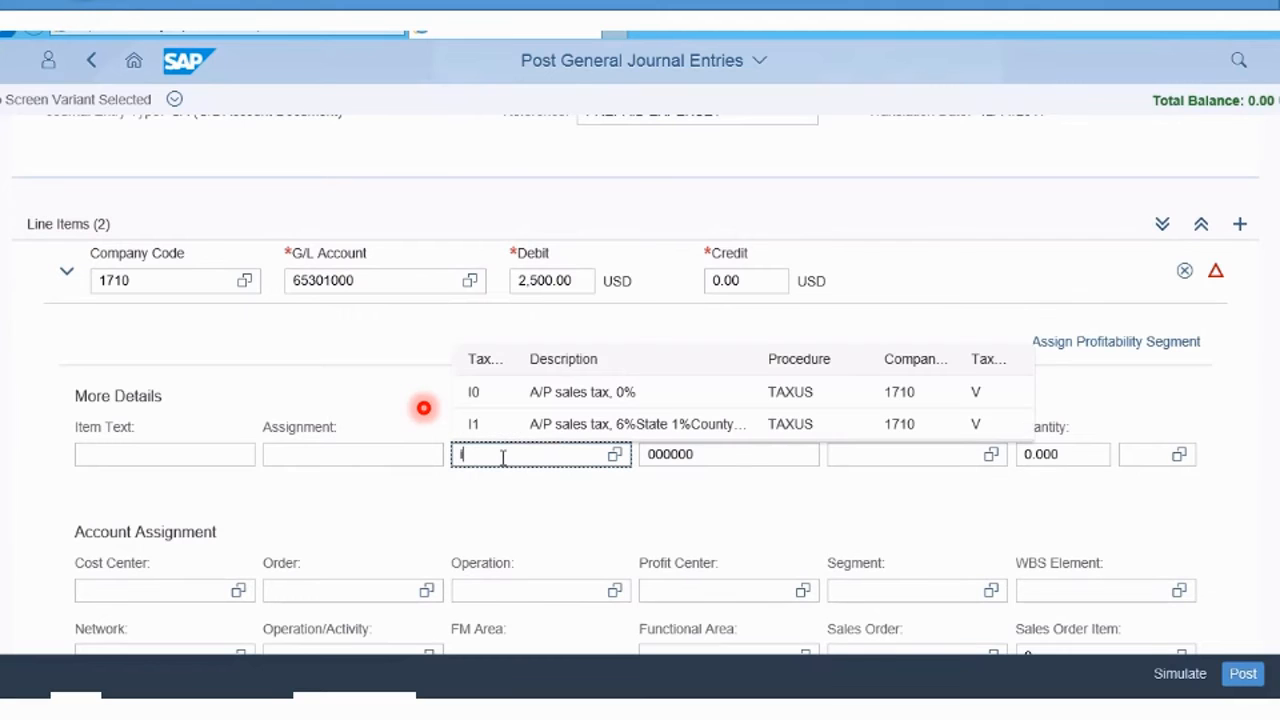
left_click(575, 394)
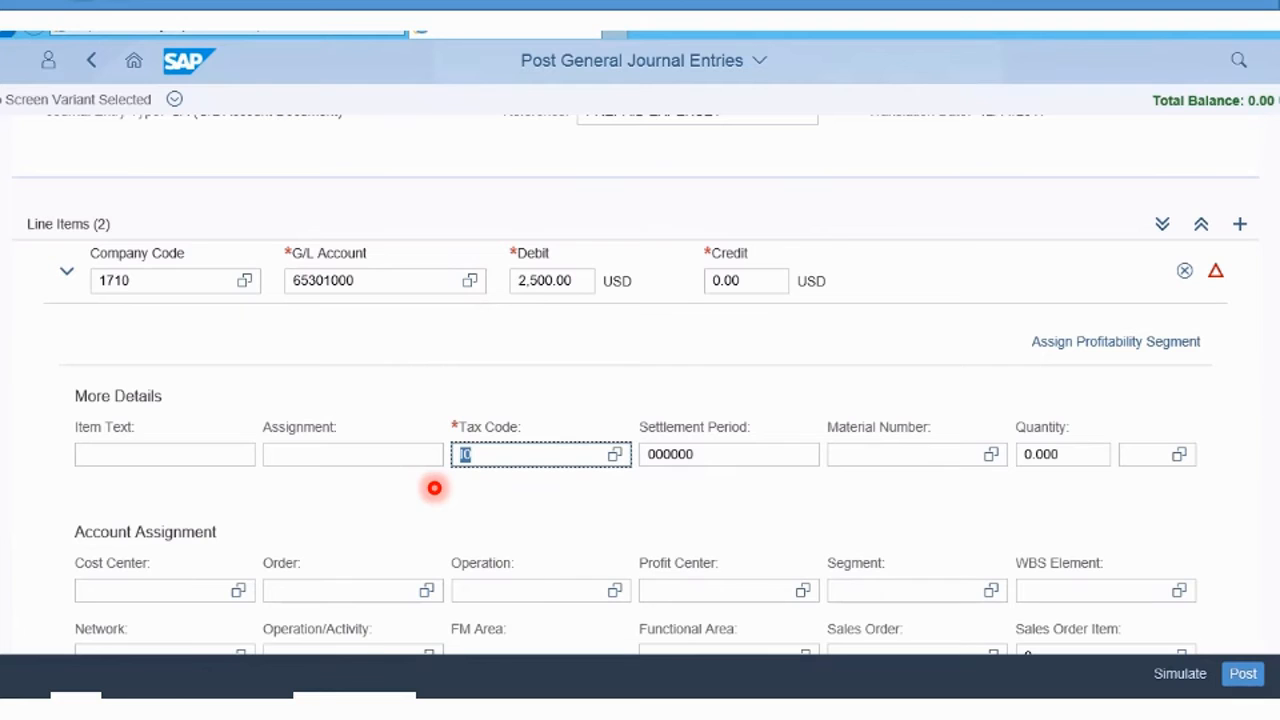
Assign cost center 17101601, Marketing (US), to the first line item and collapse its details
scroll(434, 488, "down", 1)
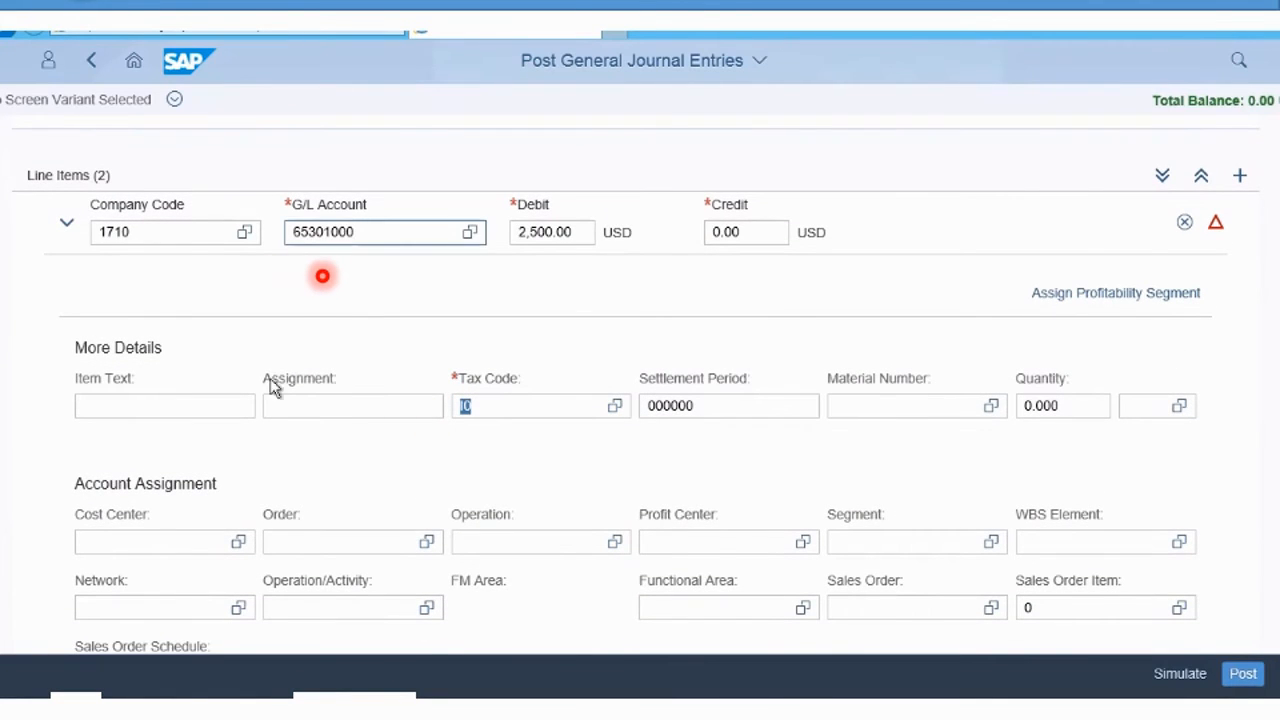
left_click(126, 545)
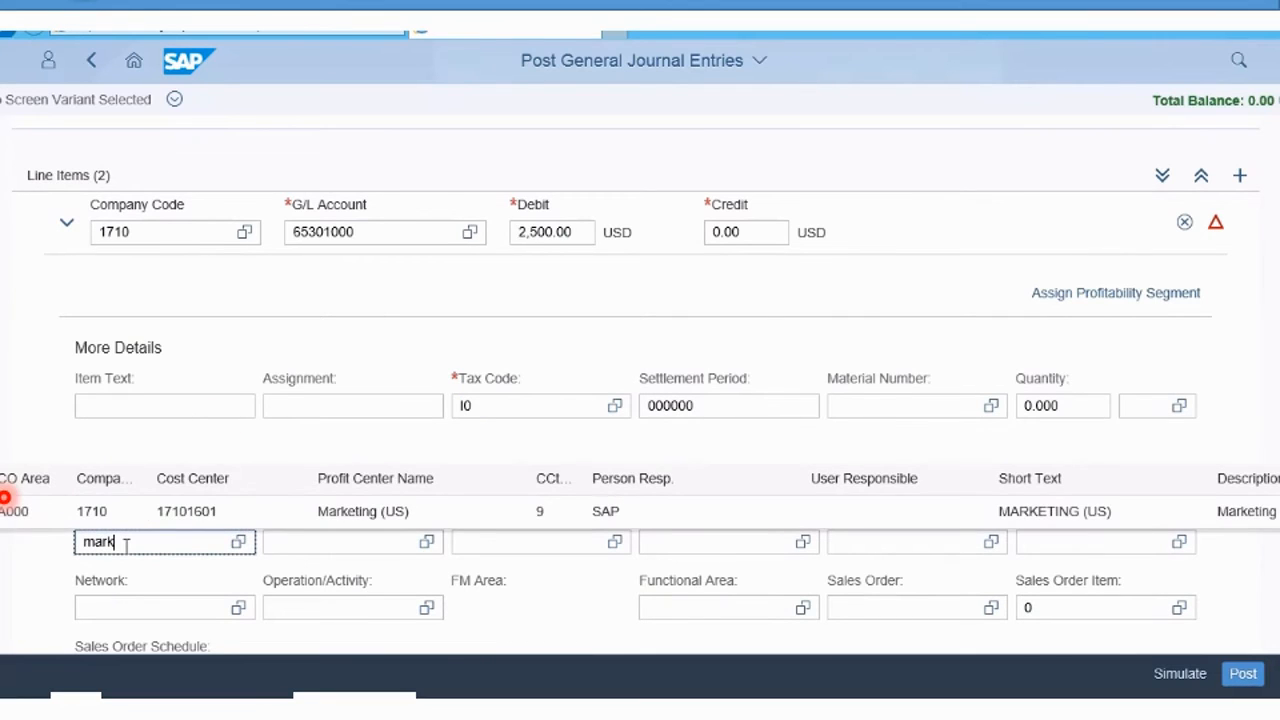
left_click(200, 517)
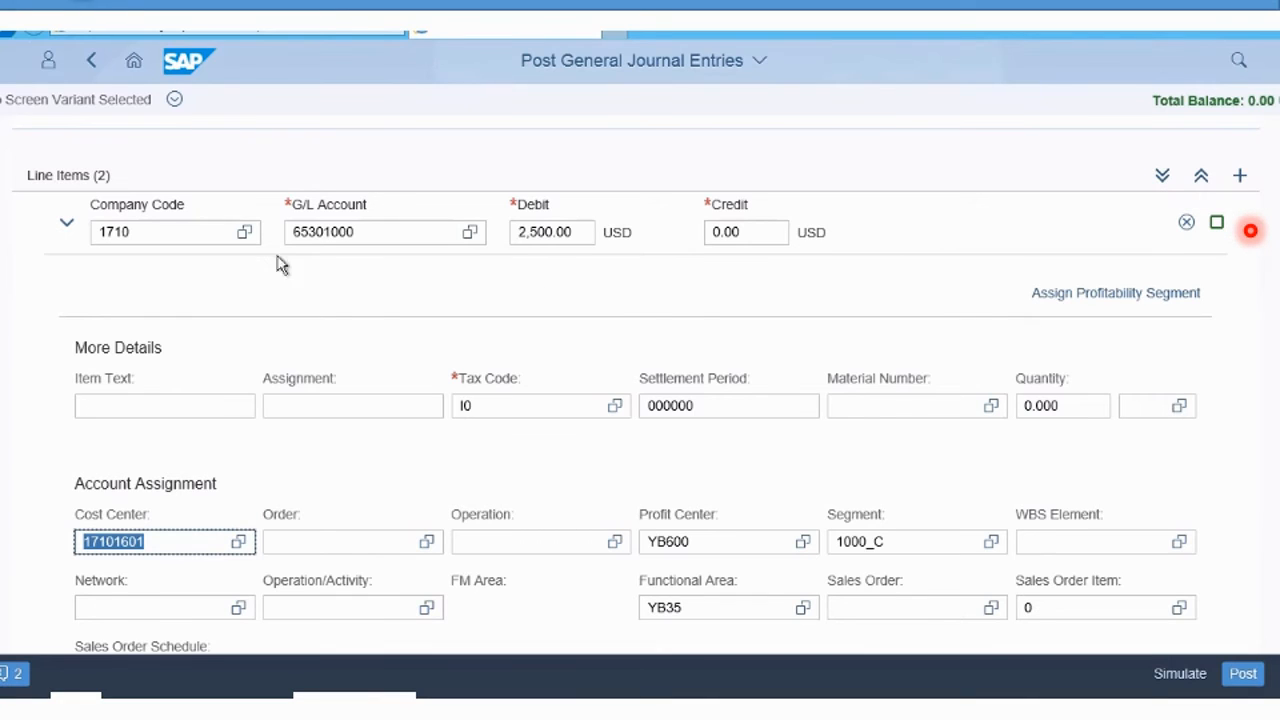
left_click(67, 230)
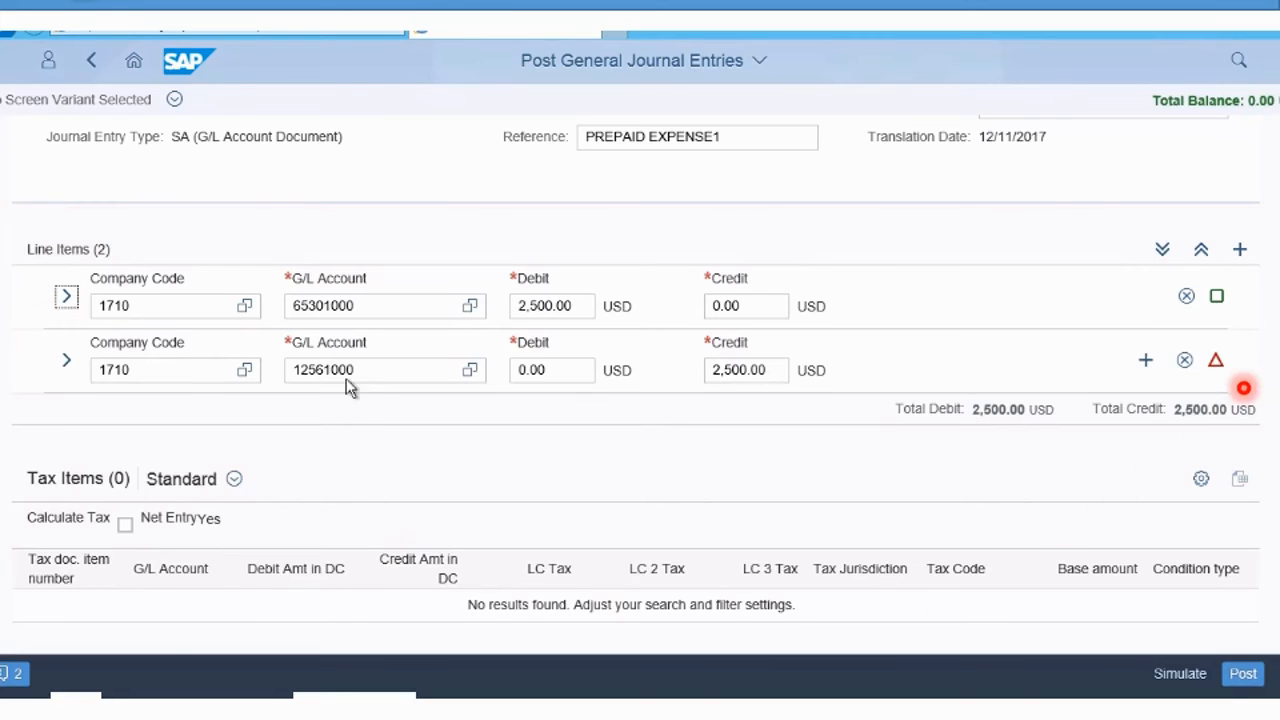
Enter "Prepaid Expense" as the item text in the second line item's details and collapse them
left_click(64, 364)
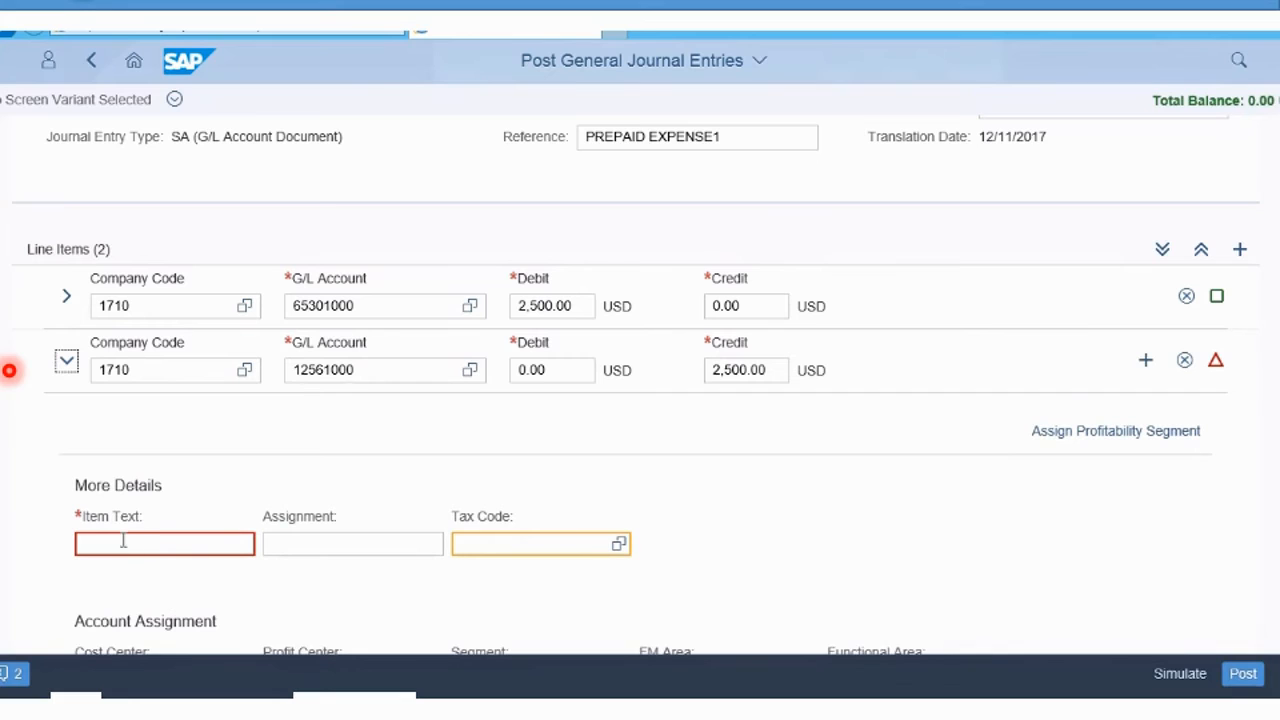
left_click(123, 540)
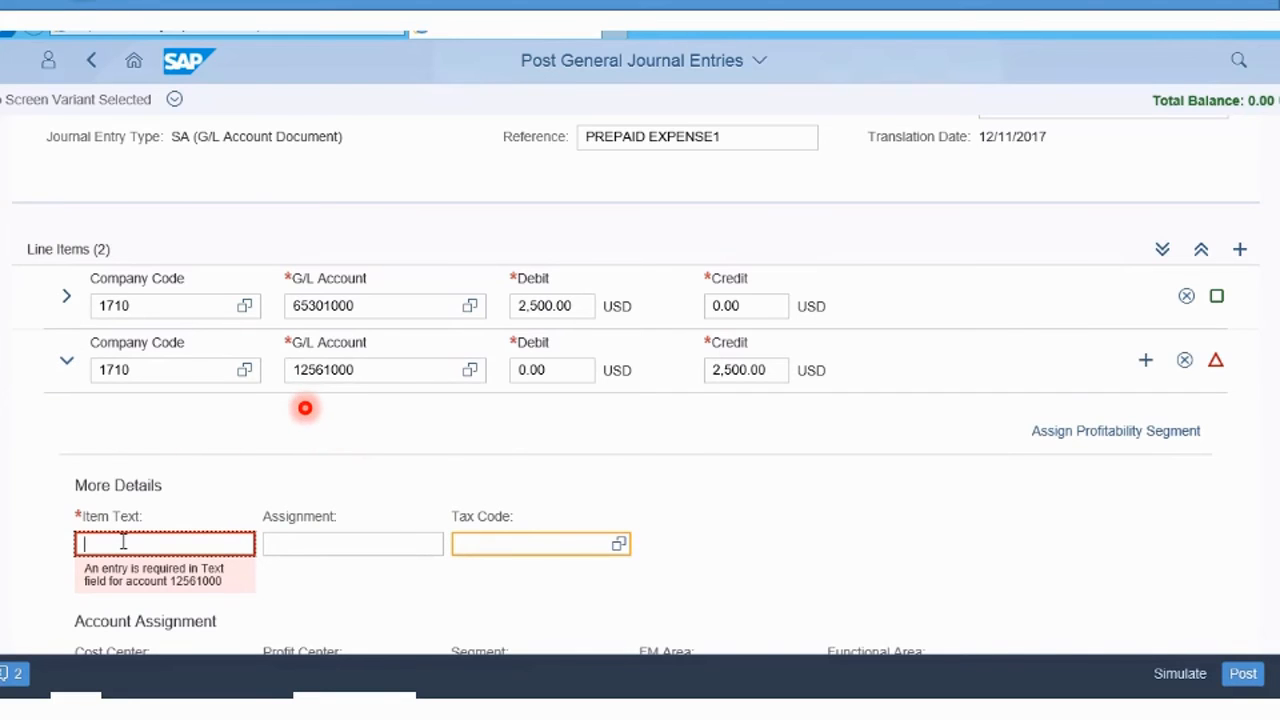
type("Prepaid Expense")
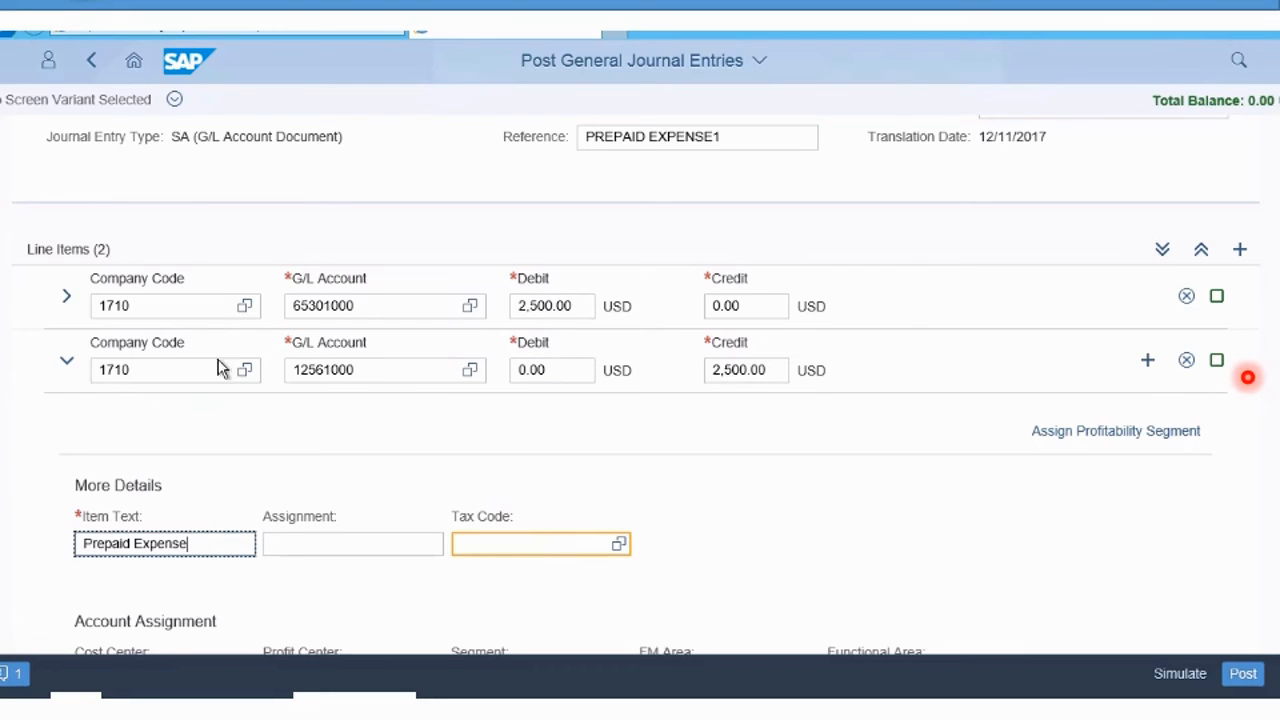
left_click(66, 363)
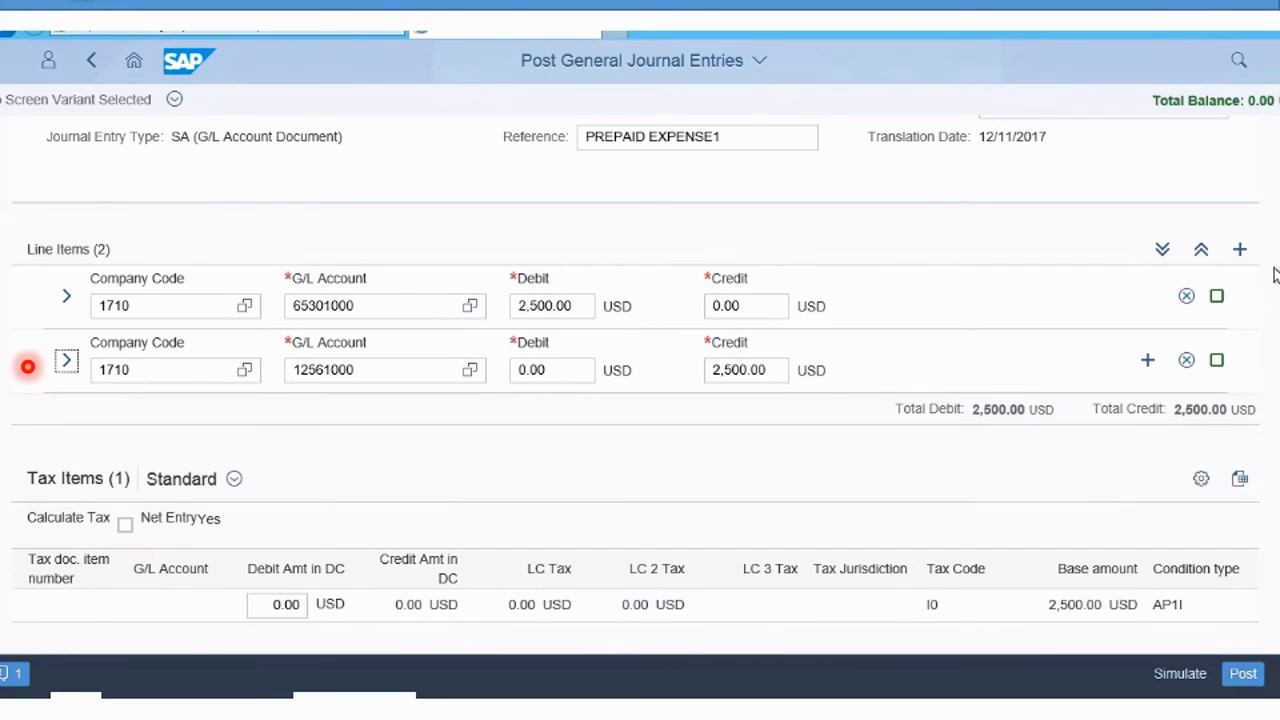
Post the completed journal entry, acknowledge the confirmation, and return to the home page
scroll(17, 322, "up", 3)
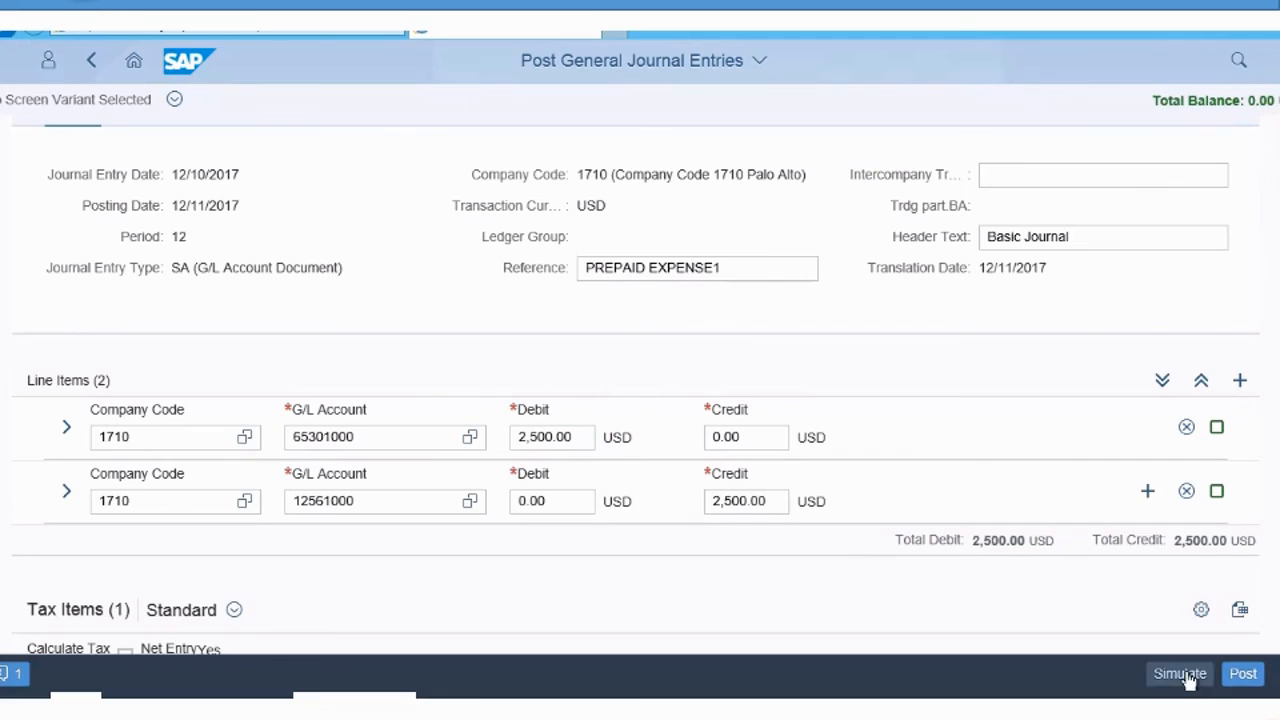
left_click(1243, 677)
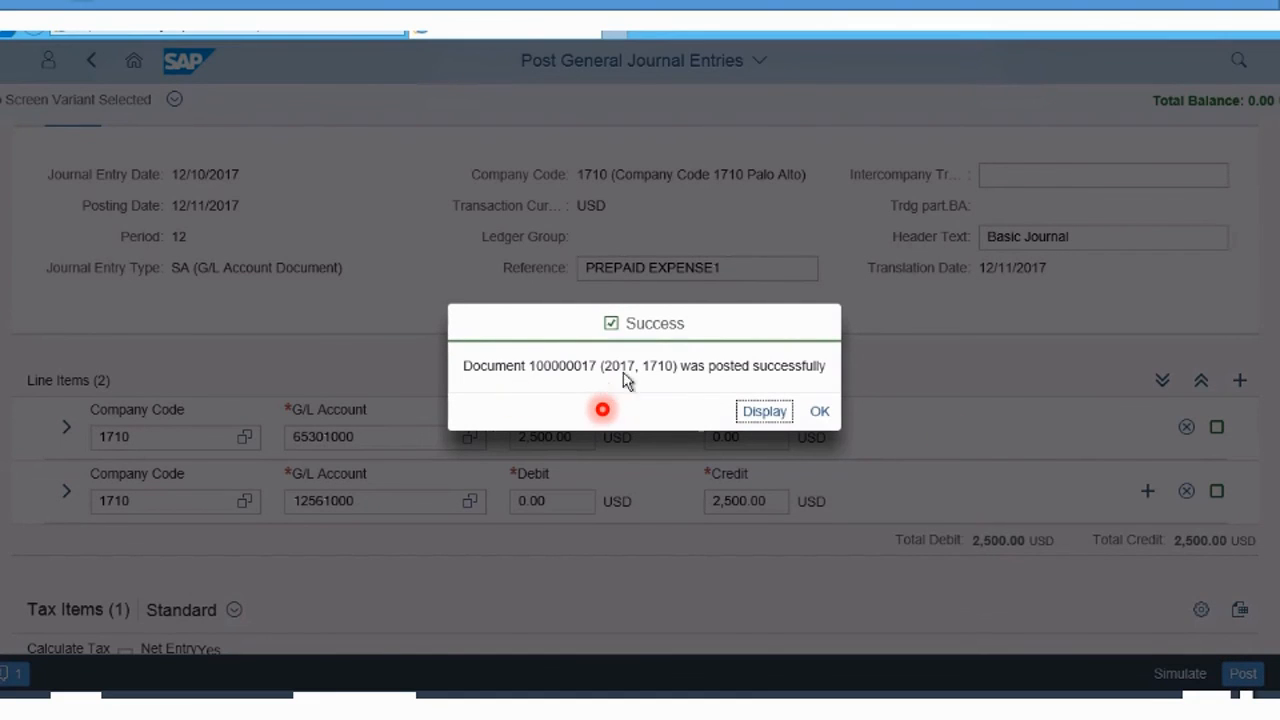
left_click(821, 412)
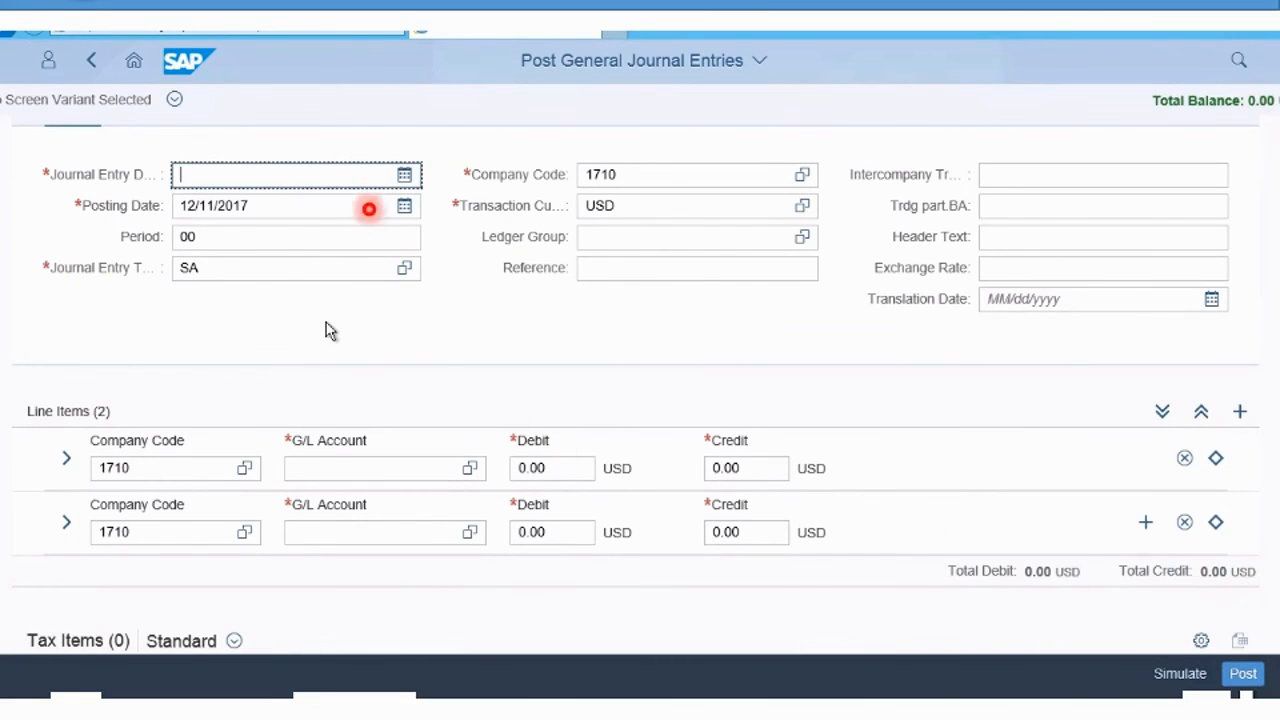
left_click(137, 65)
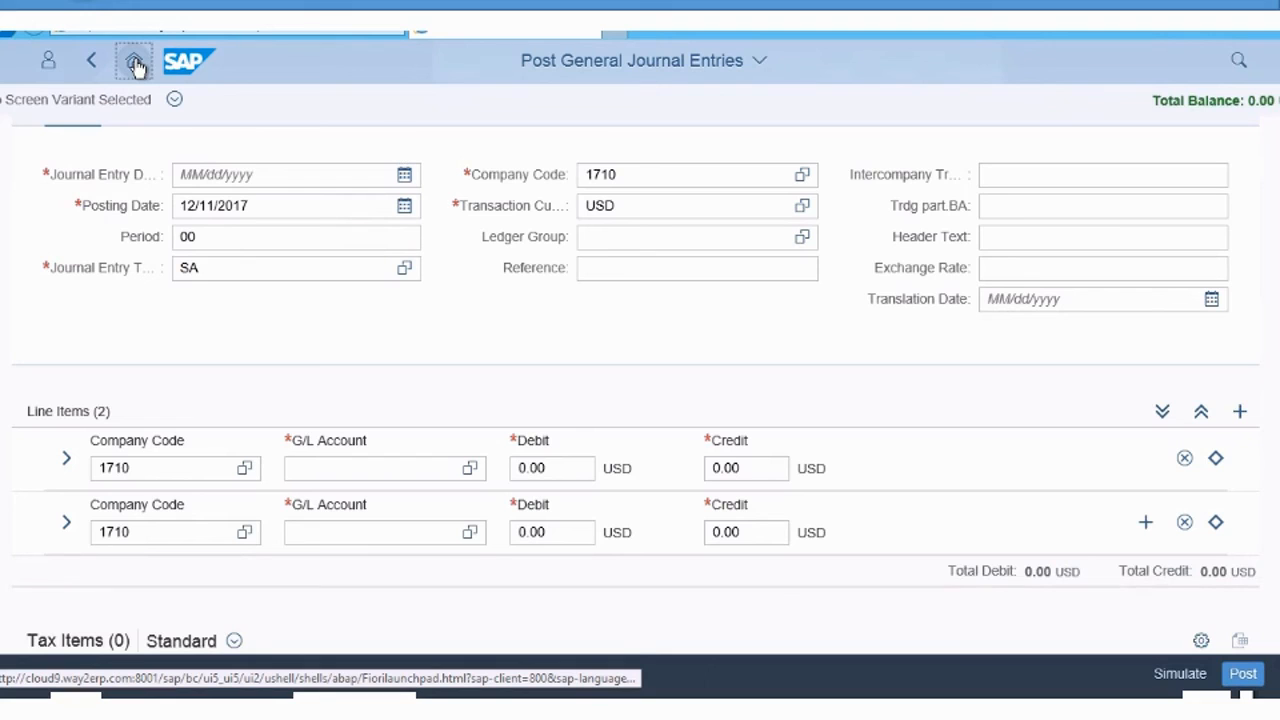